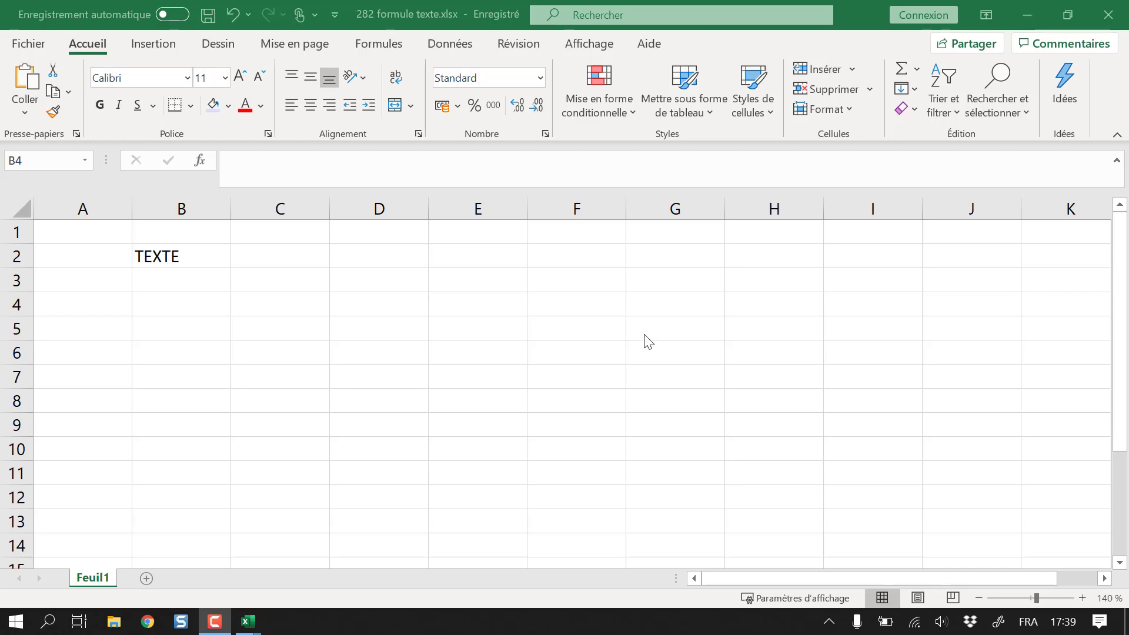
Switch to Excel and move around the cells near B4
key("alt+Tab")
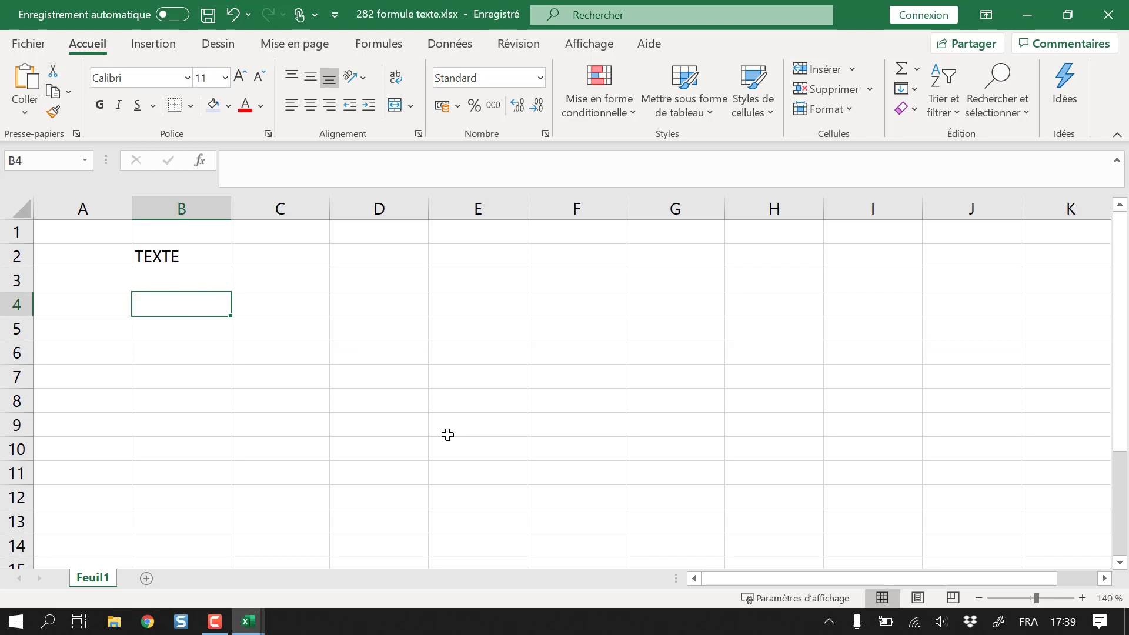
key("Down")
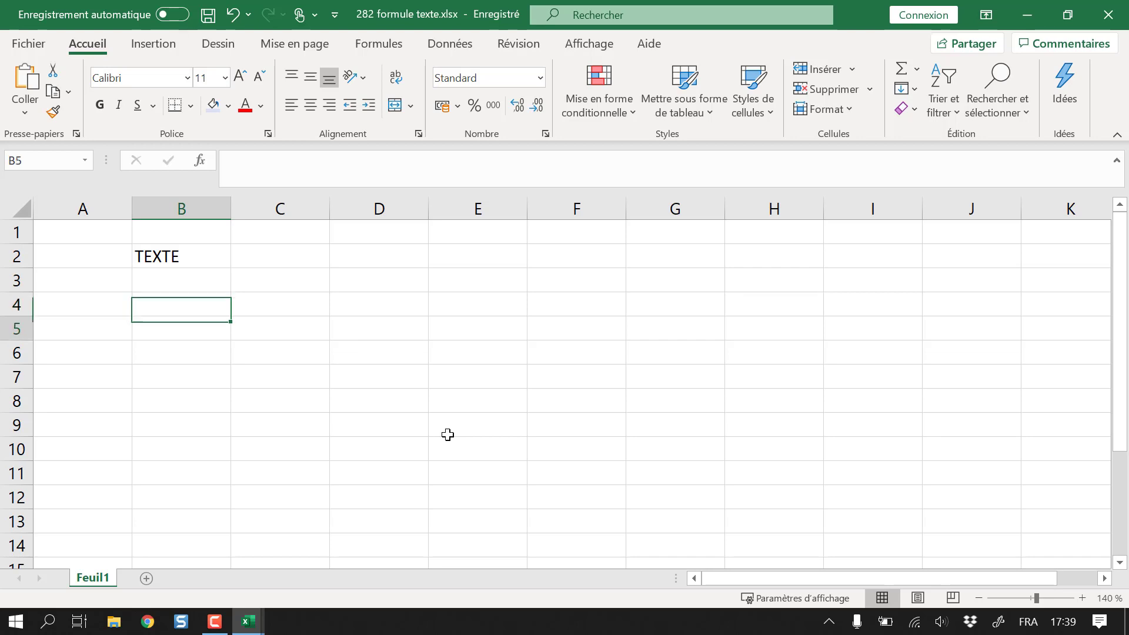
key("Down")
key("Up")
key("Up")
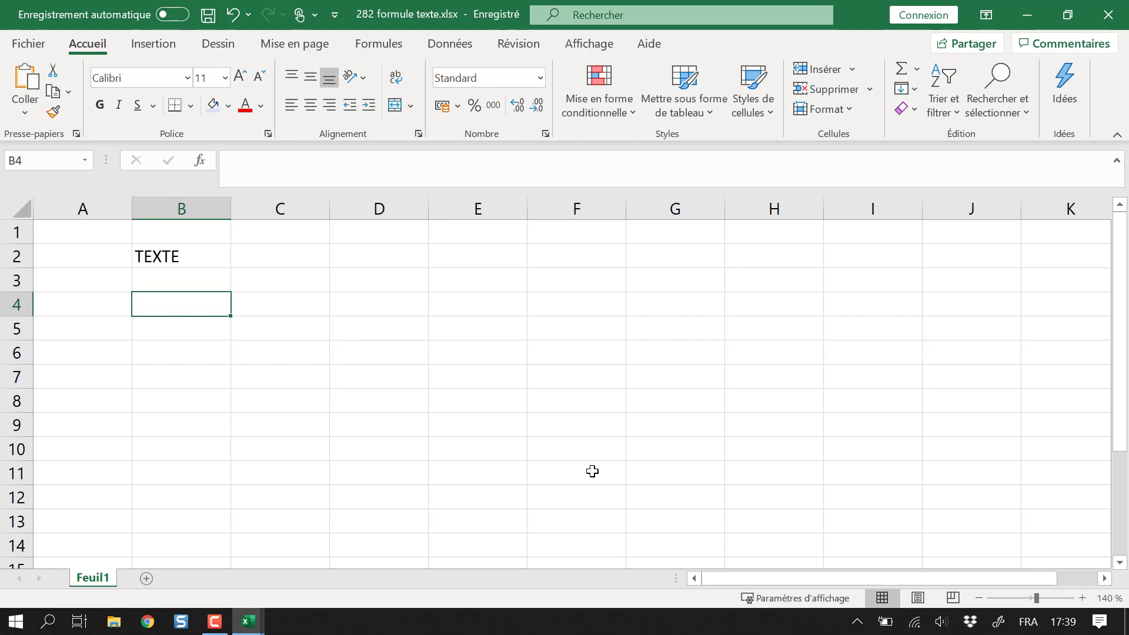
key("Down")
key("Up")
key("Up")
key("Down")
key("Down")
key("Up")
key("Right")
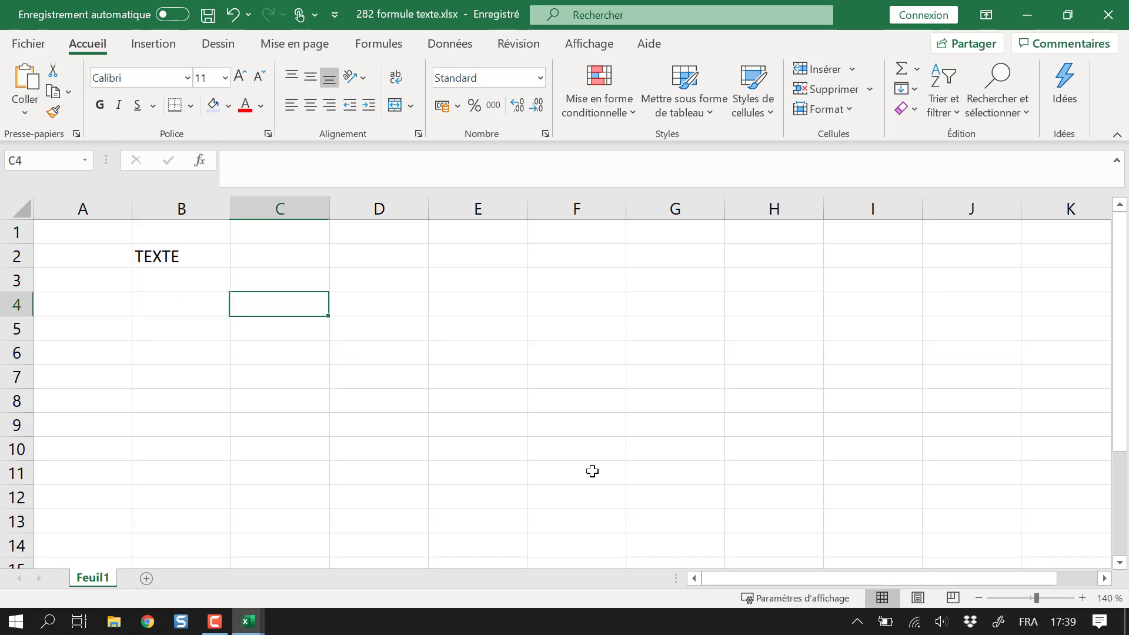
key("Right")
key("Down")
key("Down")
key("Left")
key("Up")
key("Up")
key("Up")
key("Left")
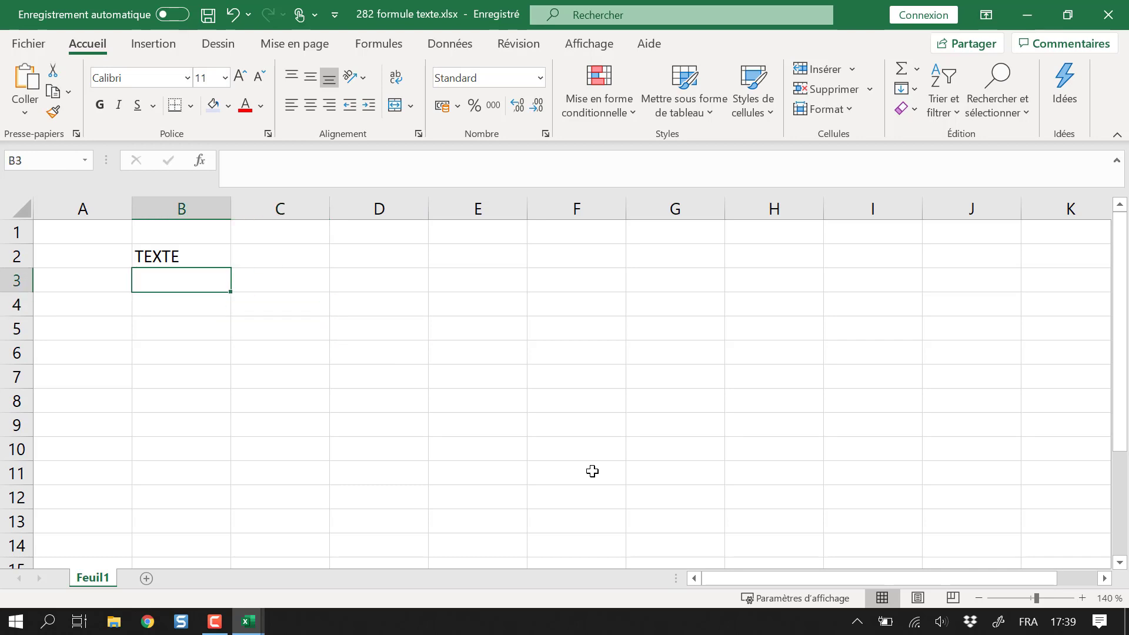
key("Down")
key("Right")
key("Right")
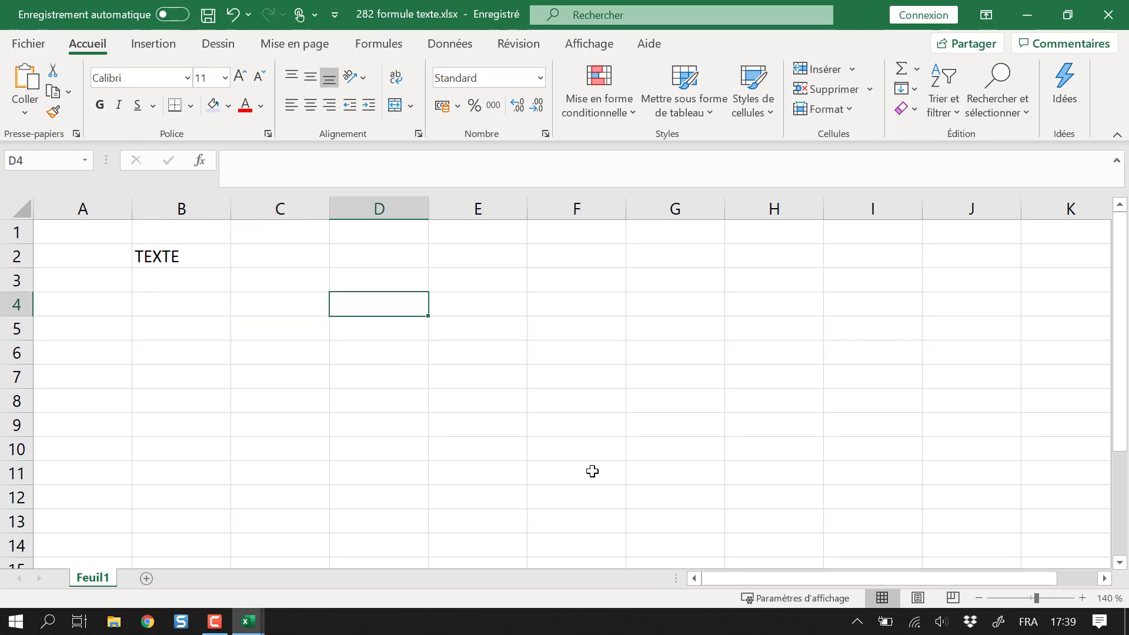
key("Left")
key("Left")
key("Right")
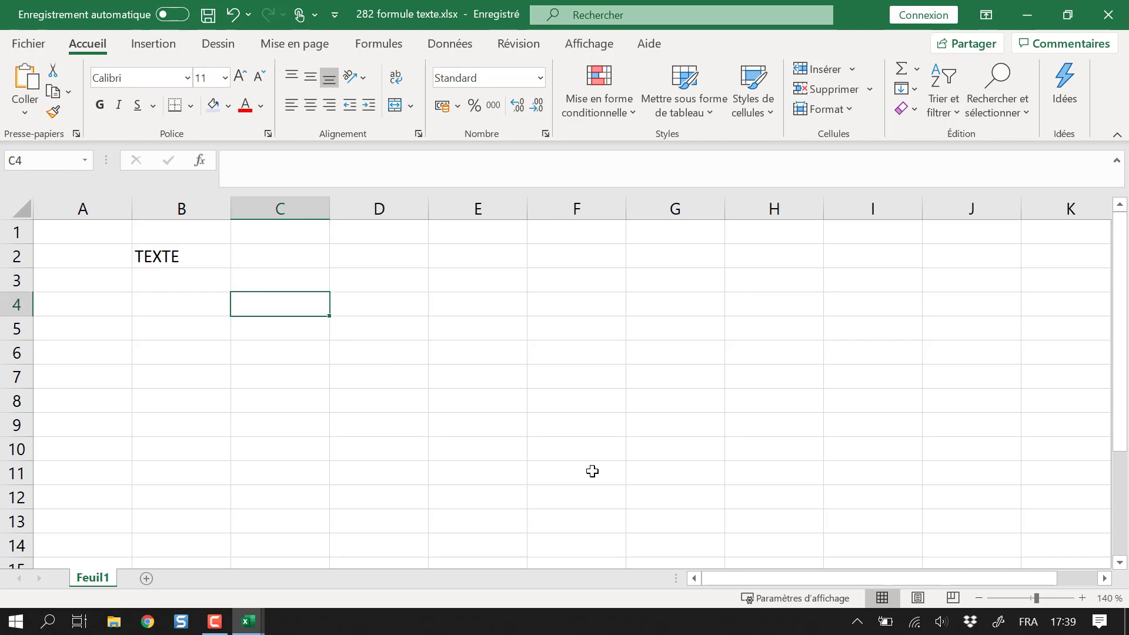
key("Left")
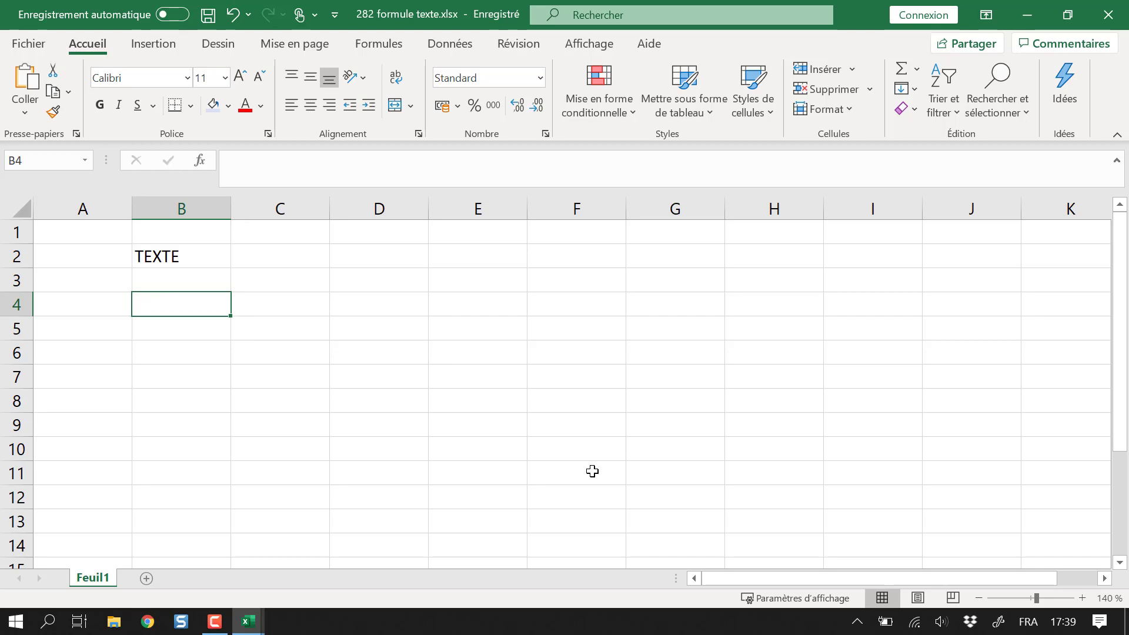
Enter the date 12/06/2020 in cell E3
left_click(463, 298)
left_click(475, 274)
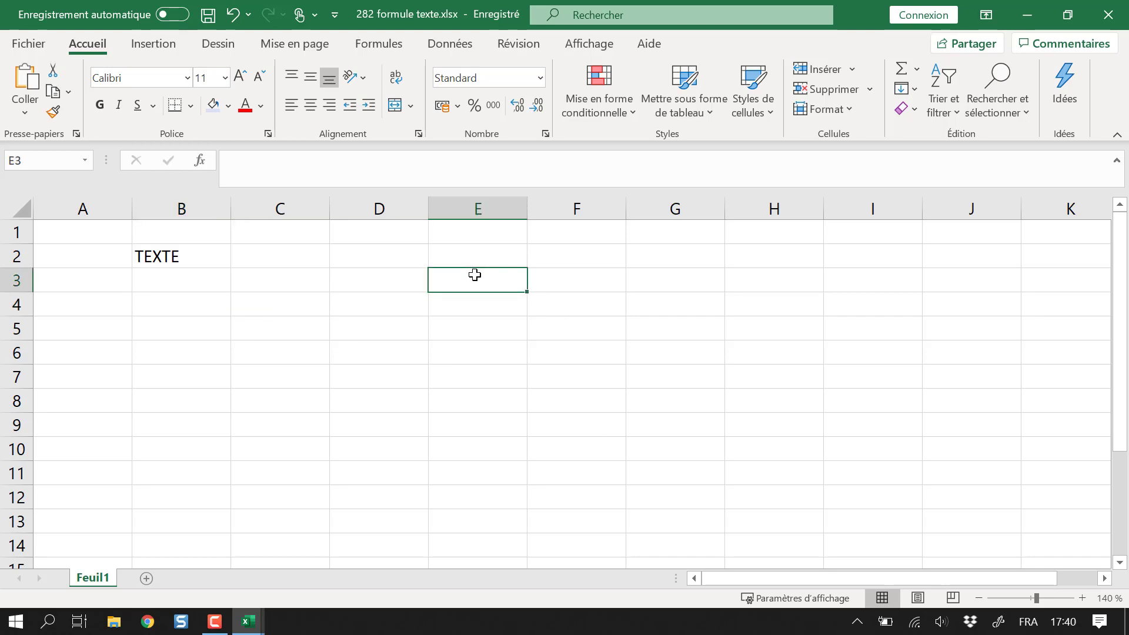
type("12")
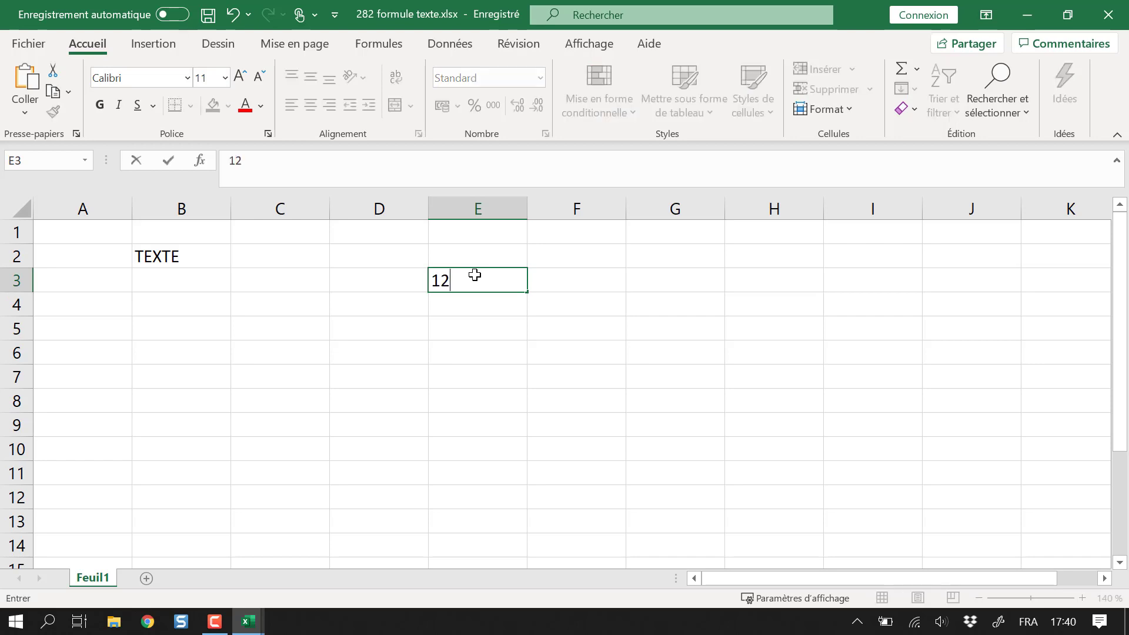
type("/06/2")
type("020")
key("Return")
left_click(474, 275)
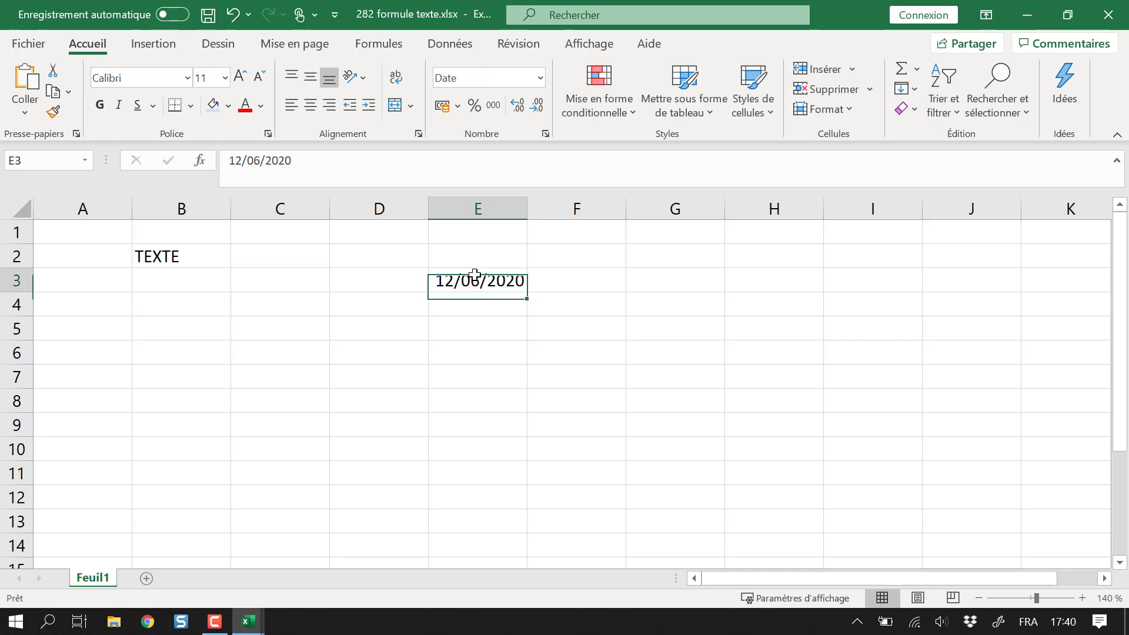
Start a formula in B4, cancel it, and reselect the date in E3
left_click(352, 332)
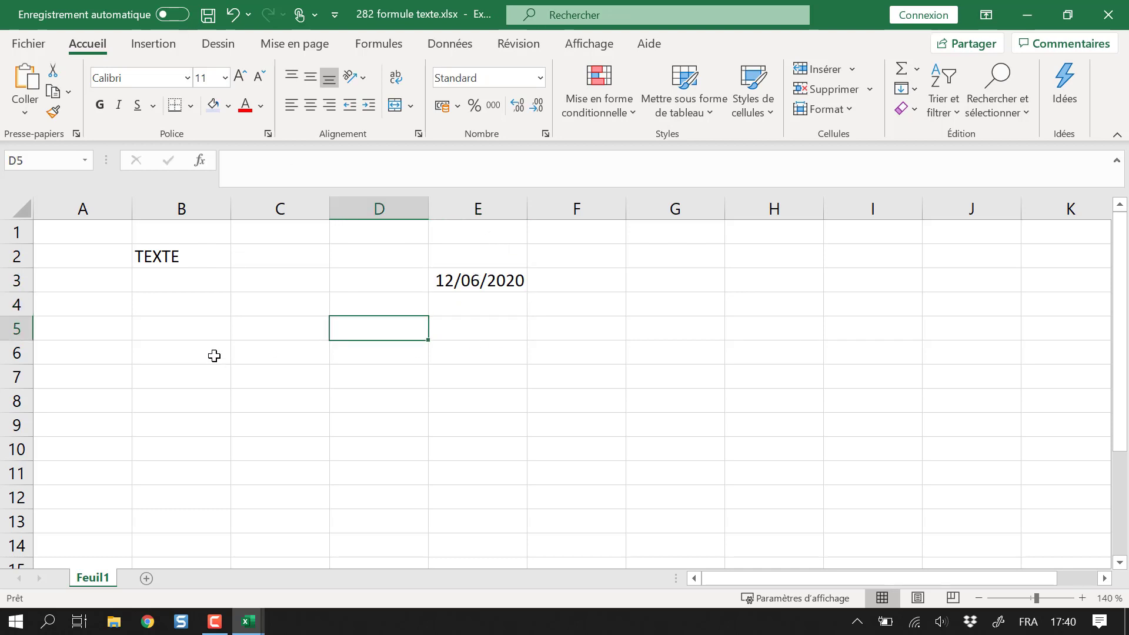
left_click(214, 352)
left_click(191, 299)
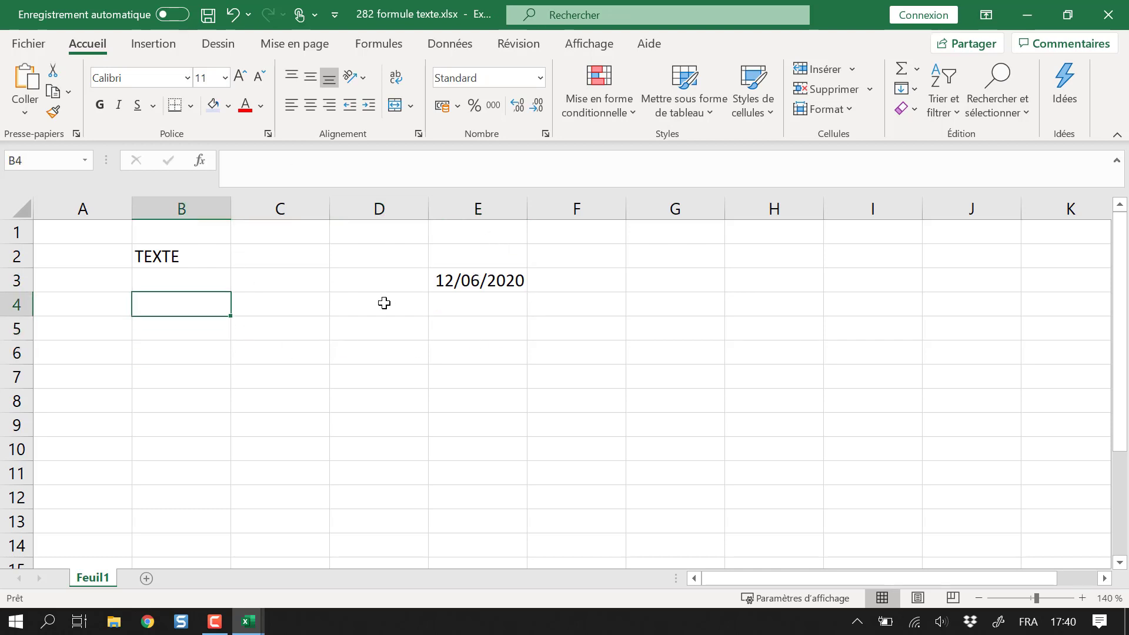
key("Down")
key("Down")
key("Up")
key("Up")
type("=")
key("Escape")
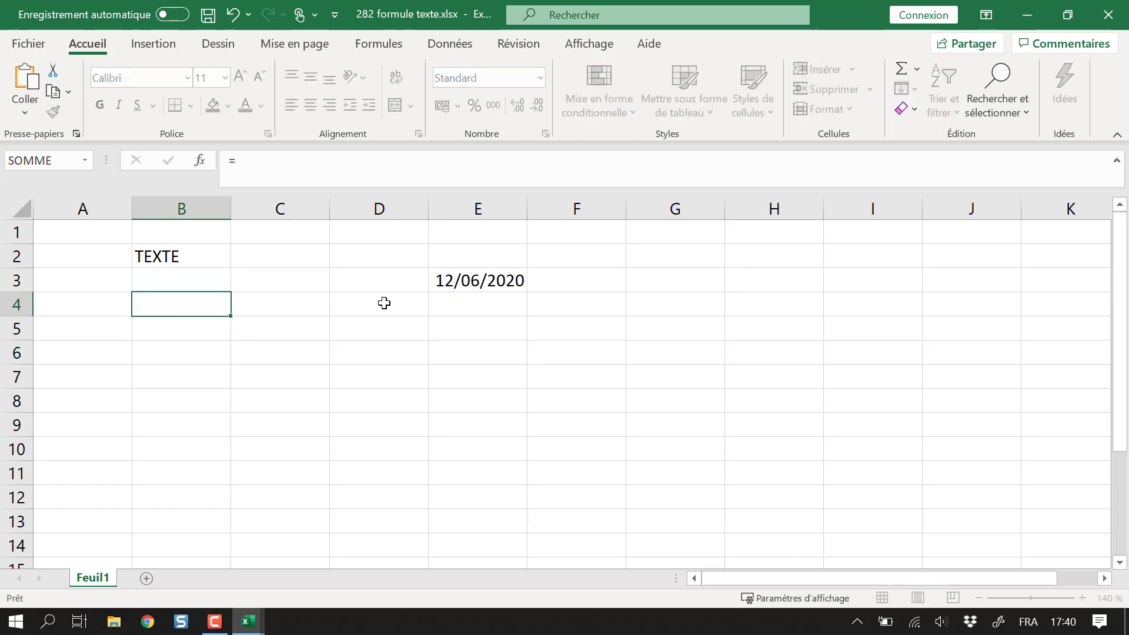
left_click(481, 283)
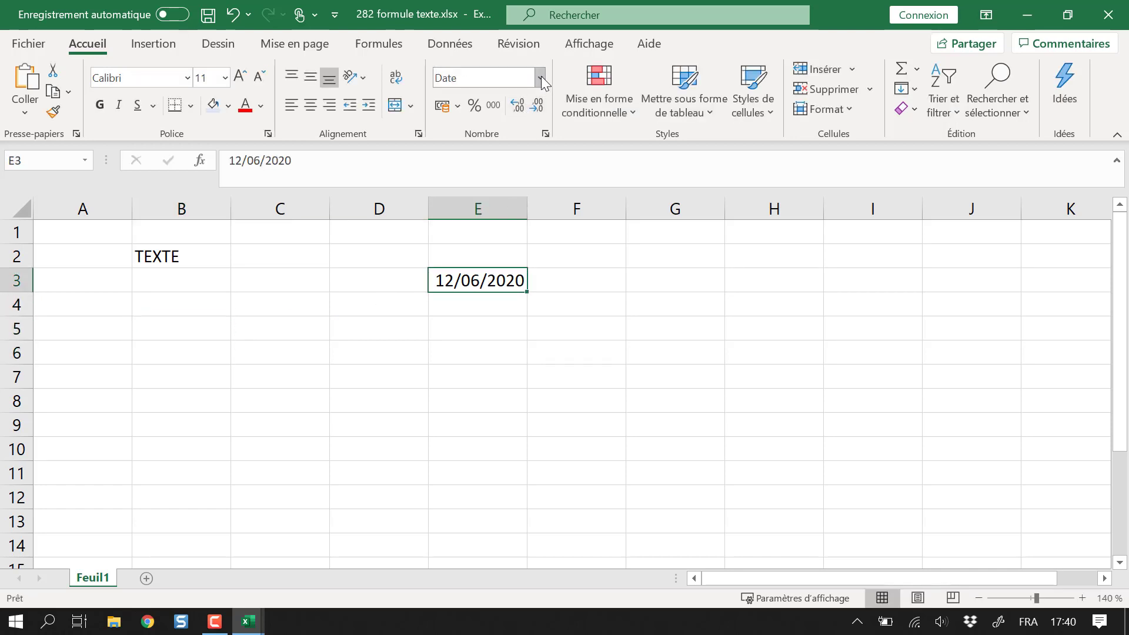
Apply the Nombre format to E3 so it shows 43994,00, then select B4
left_click(540, 78)
left_click(531, 157)
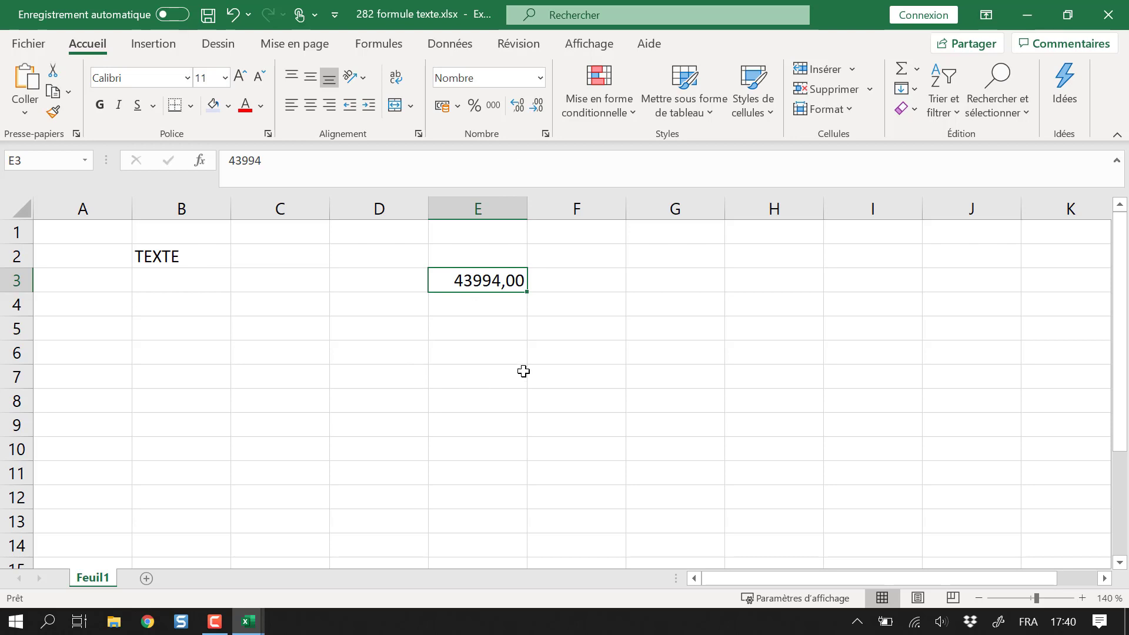
left_click(158, 307)
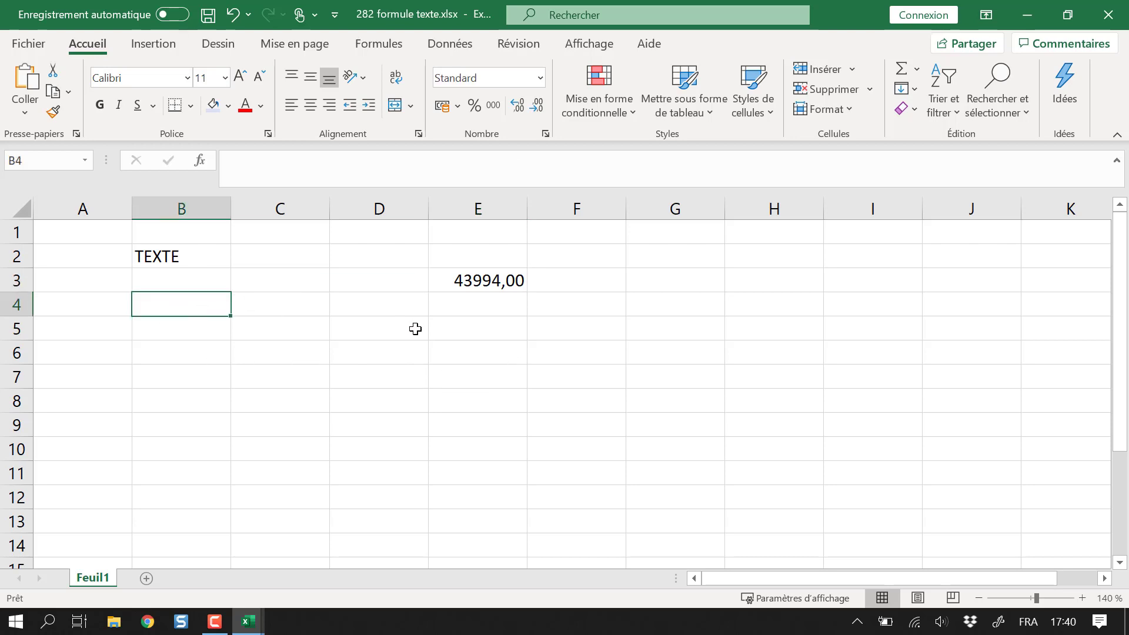
In B4, begin the formula =texte(E3;" referencing E3 as the value
type("=")
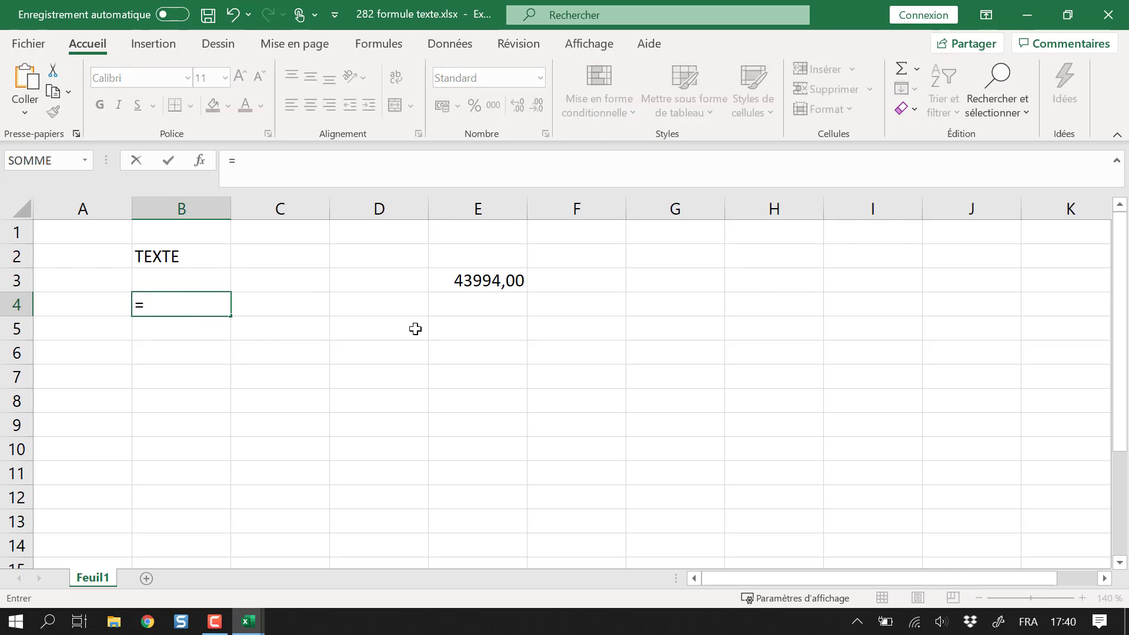
key("Escape")
type("=")
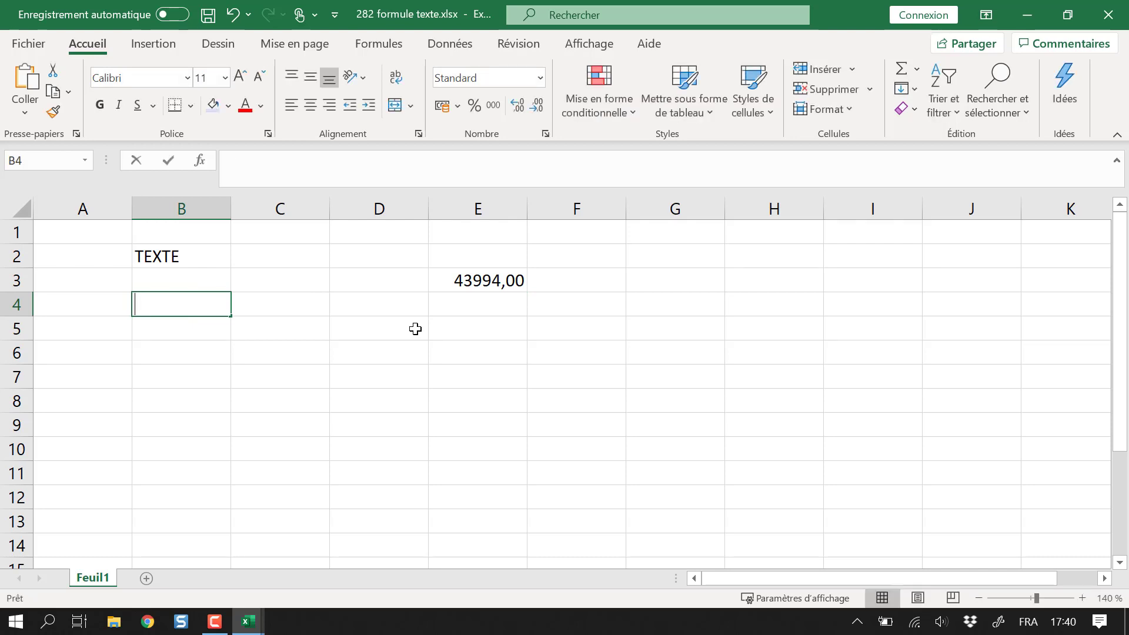
type("texte(")
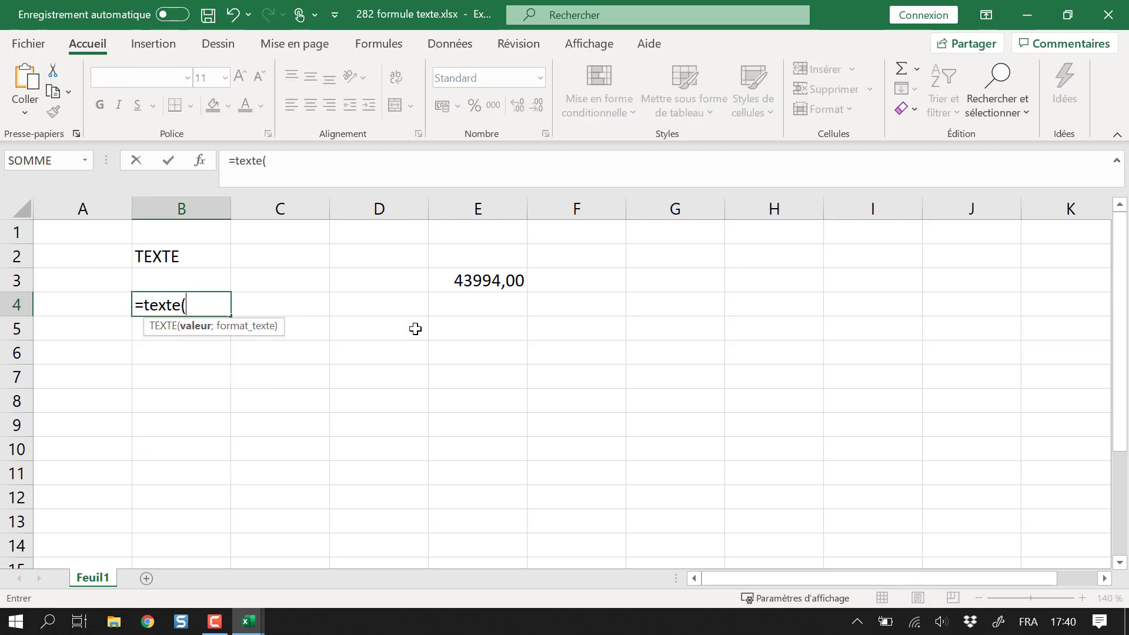
left_click(519, 281)
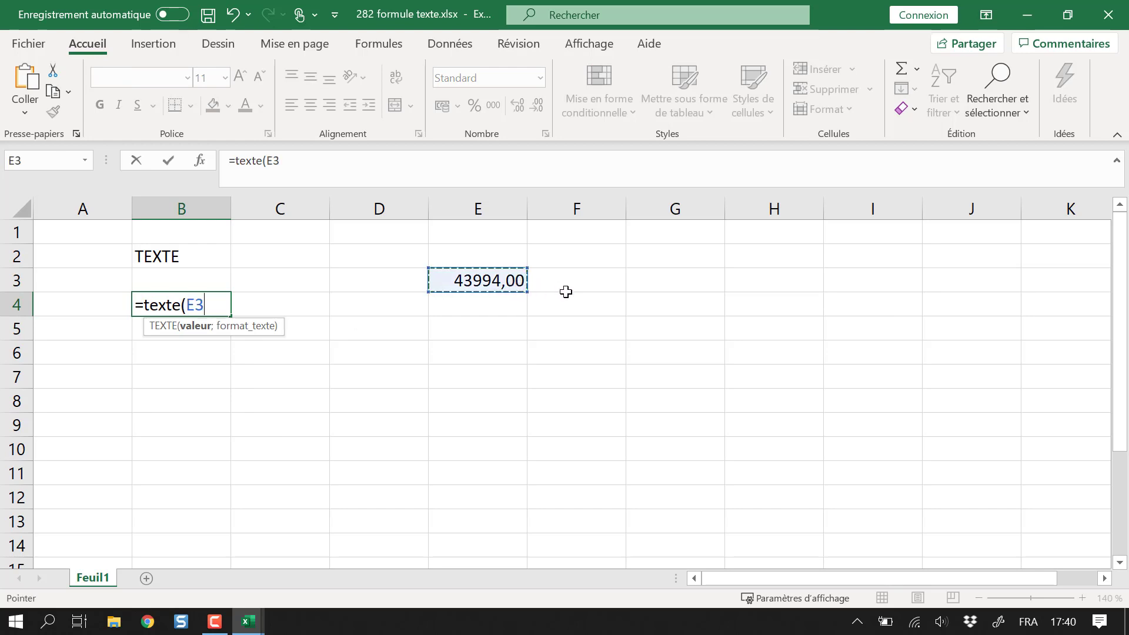
type(";")
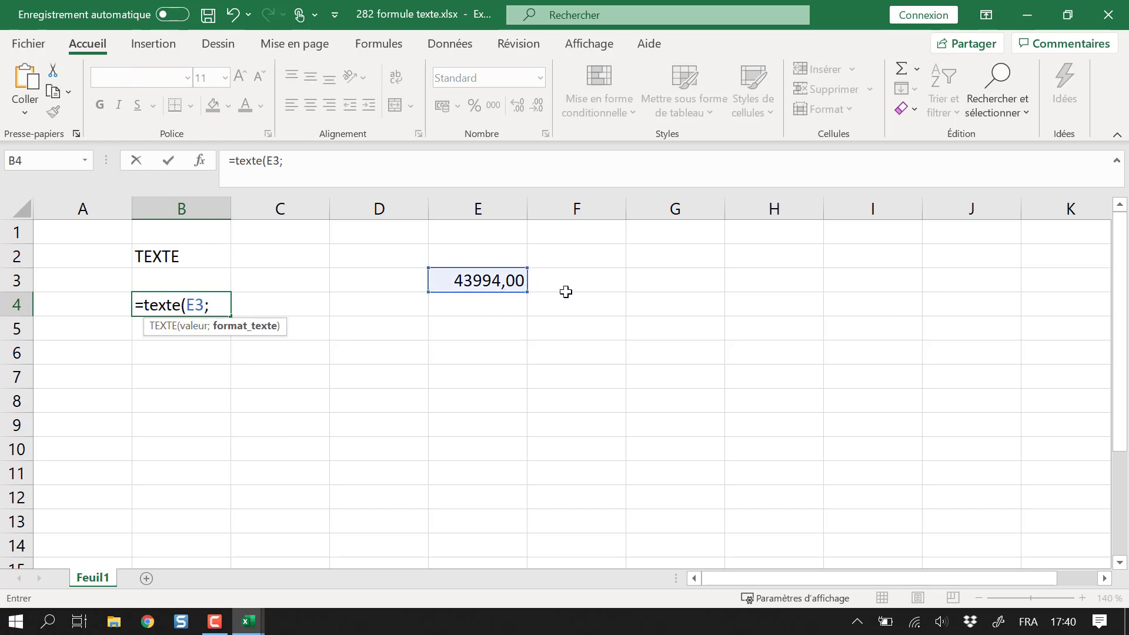
type("\"")
Abandon the B4 formula and preview custom formats jj/mm/aaaa and jj-mmm-aa on E3 without applying
key("Escape")
left_click(479, 280)
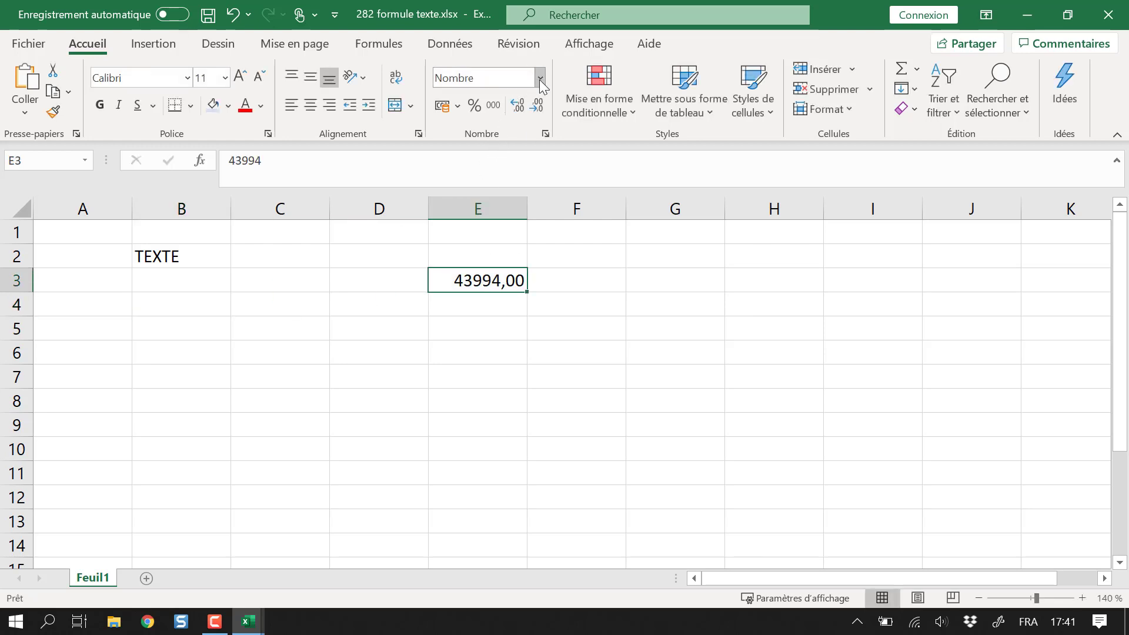
left_click(540, 78)
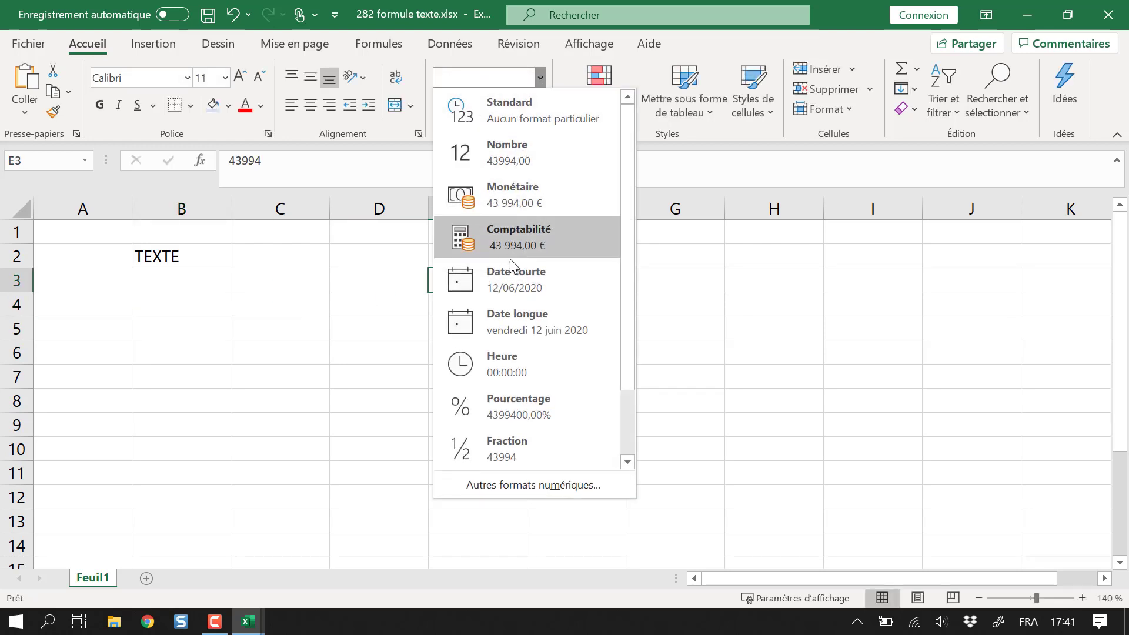
left_click(535, 488)
left_click(373, 302)
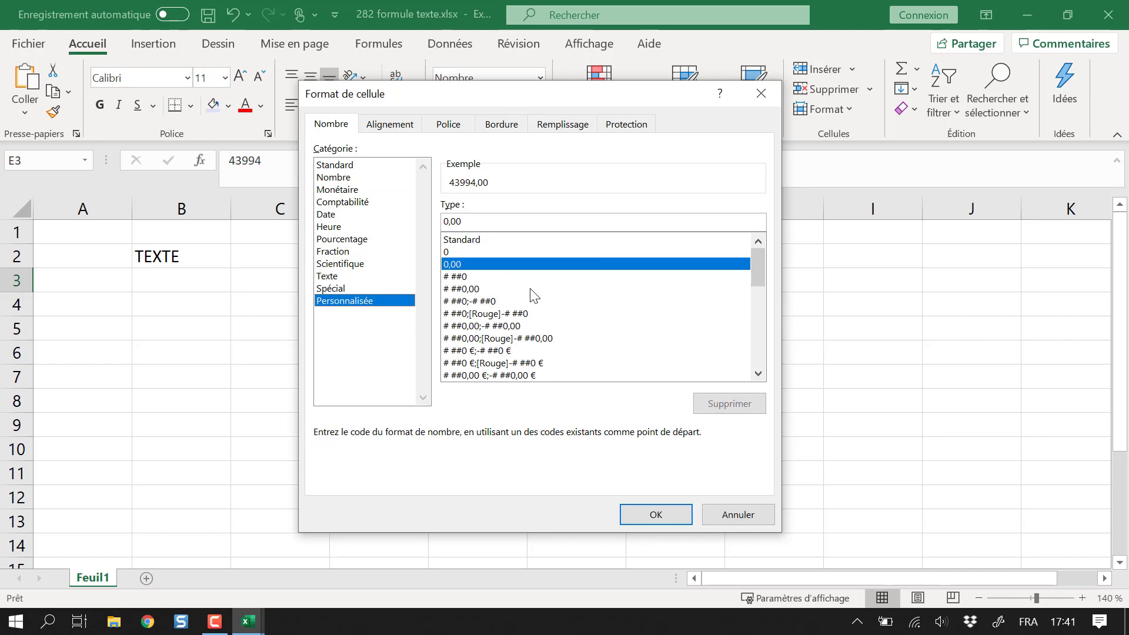
left_click_drag(761, 262, 743, 313)
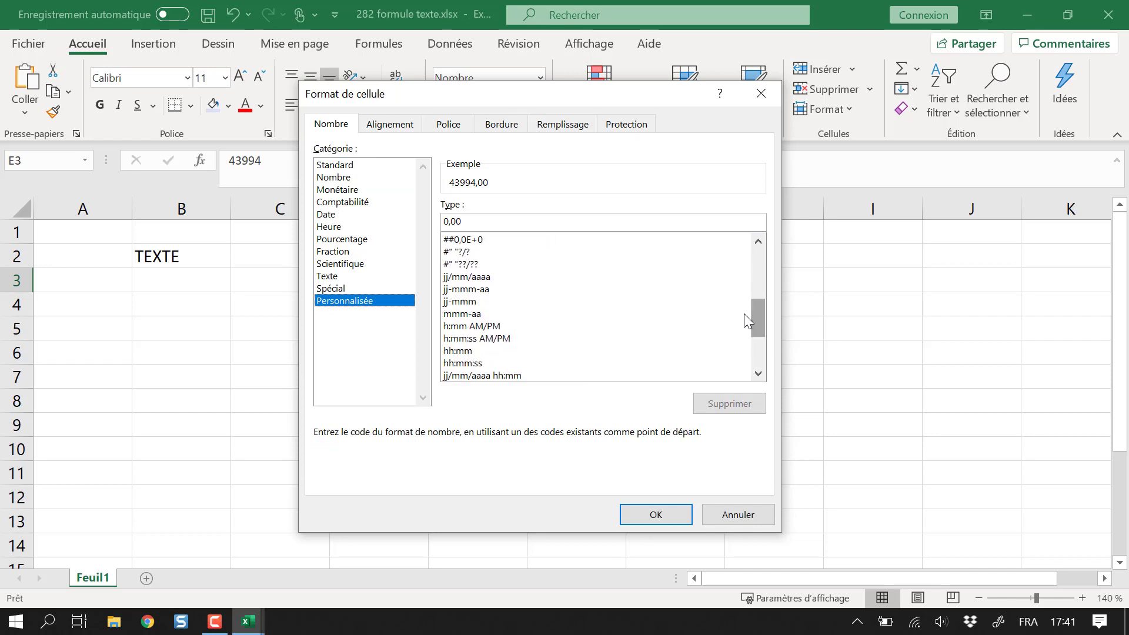
left_click(492, 278)
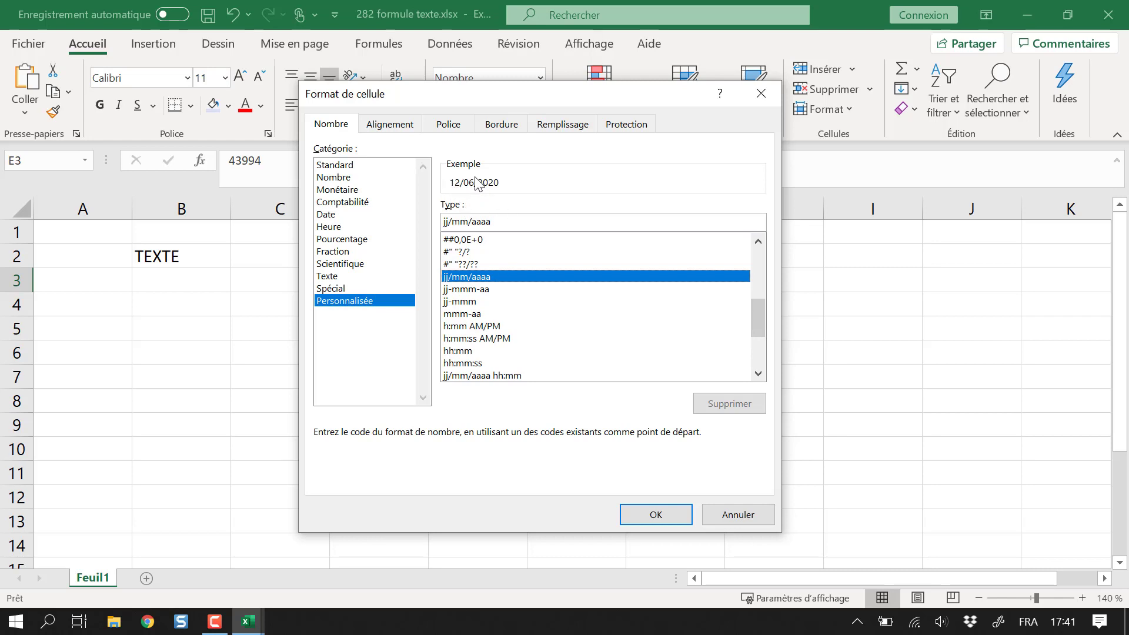
left_click(486, 290)
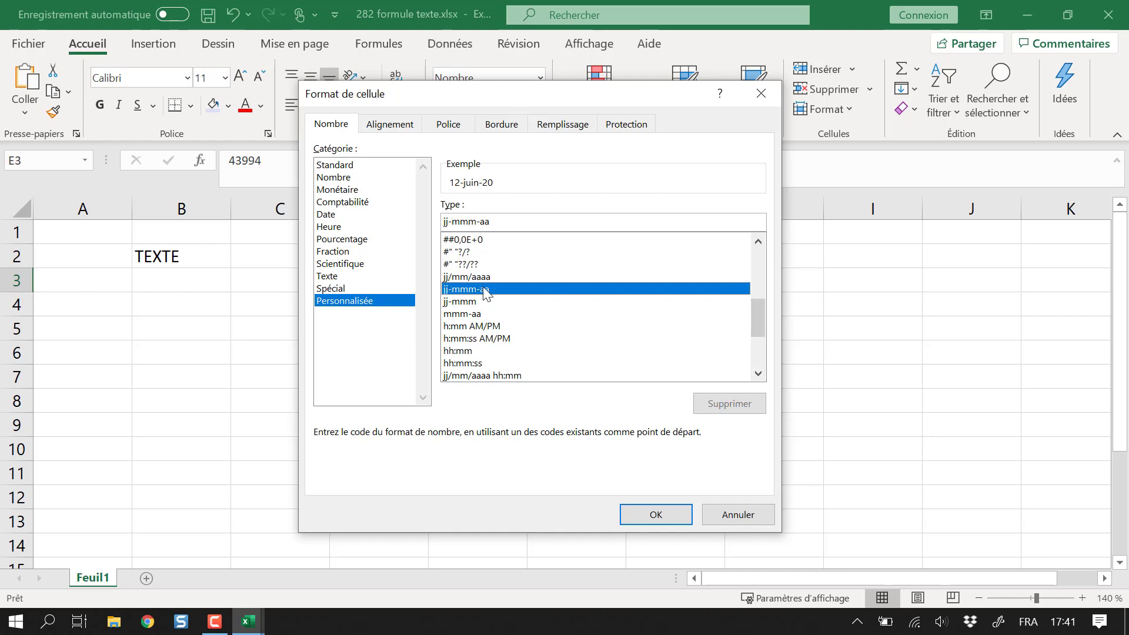
left_click(729, 515)
Enter =TEXTE(E3;"jj/mm/aa") in B5 so it shows 12/06/20
left_click_drag(235, 325, 224, 335)
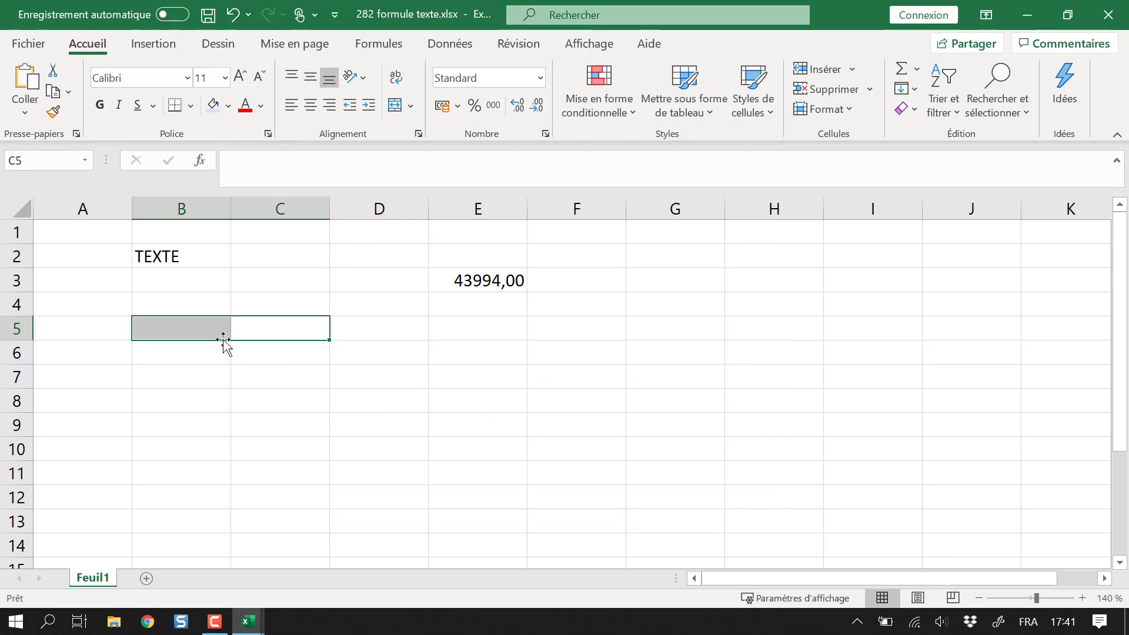
left_click(203, 327)
type("=")
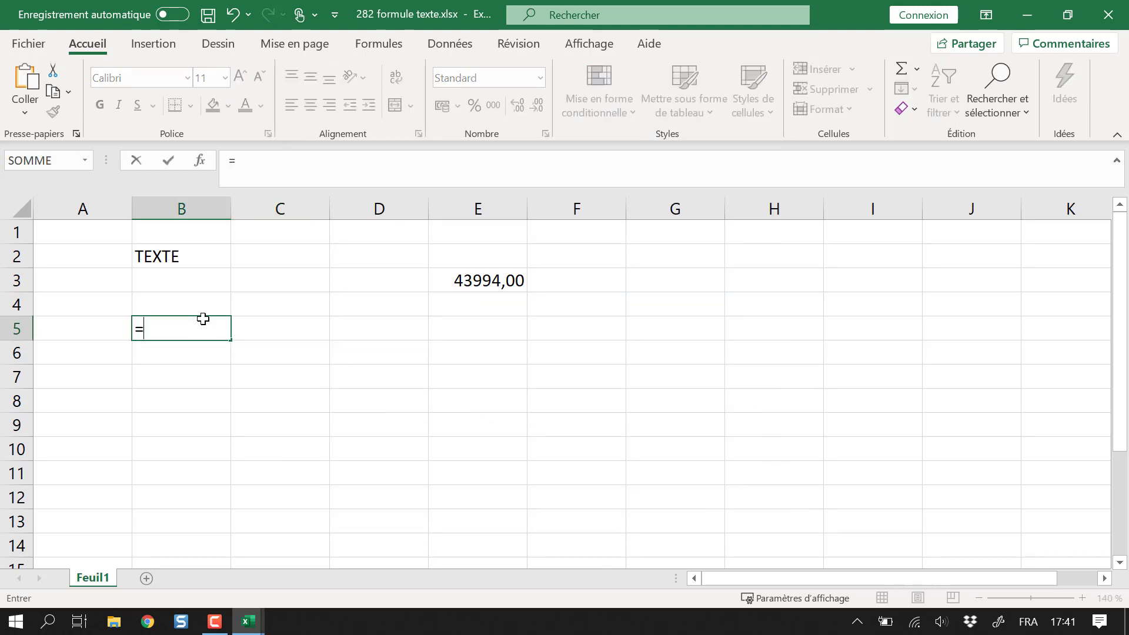
type("texte(")
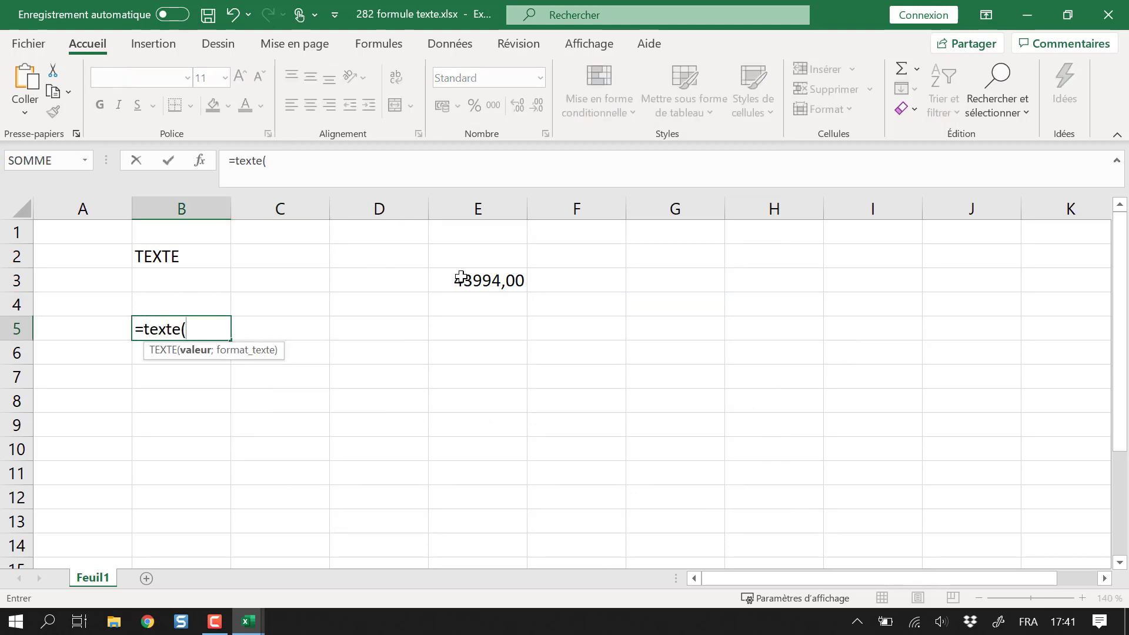
left_click(459, 281)
type(";")
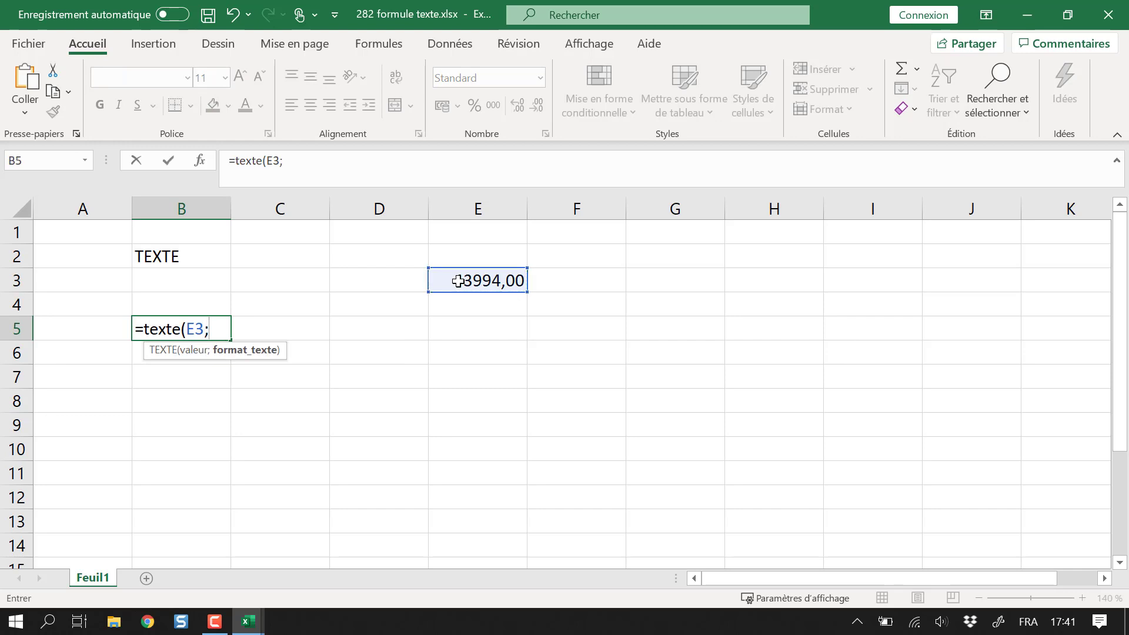
type("\"")
type("jj/")
type("mm/")
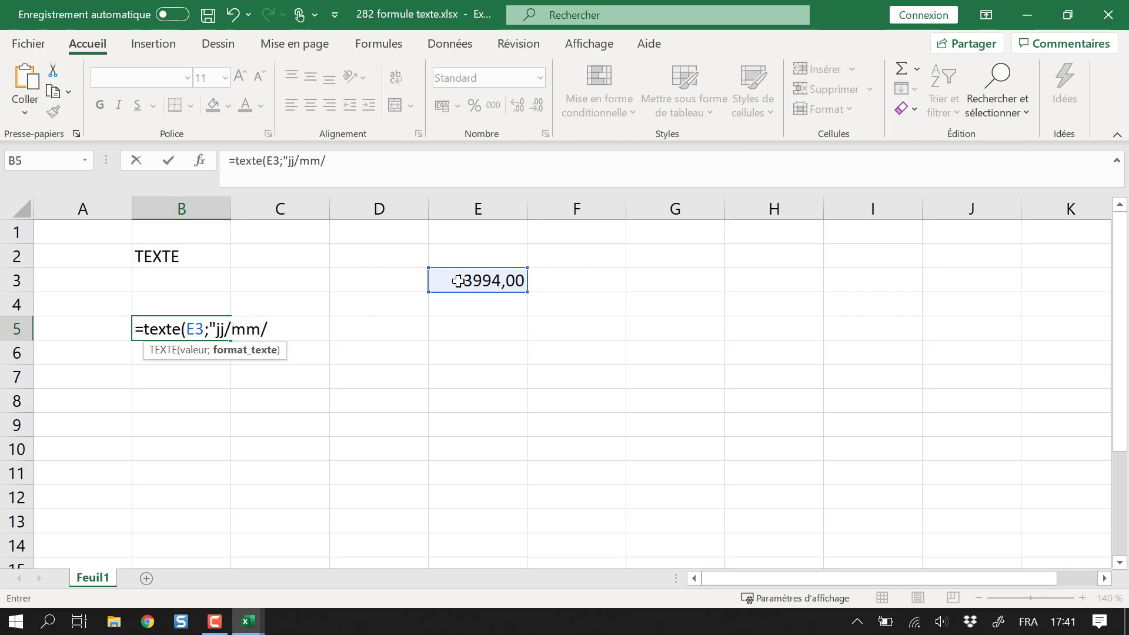
type("aa\")")
key("Return")
key("Up")
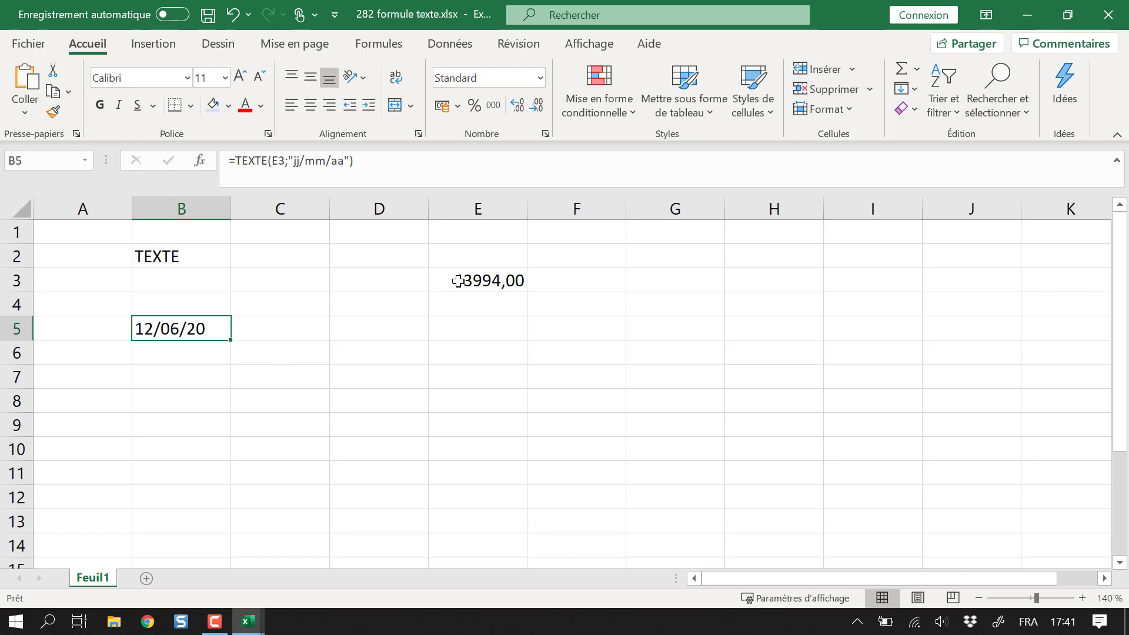
Widen column B to fit the result
left_click(215, 417)
left_click(216, 324)
left_click_drag(232, 210, 338, 210)
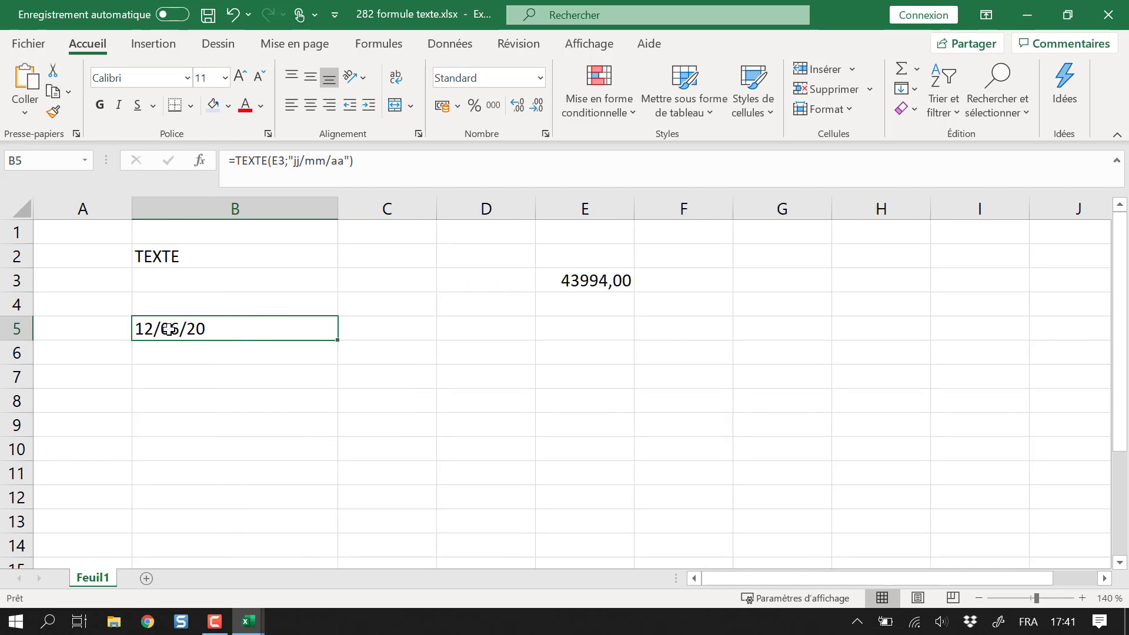
Enter 12/06/2020 in B6 and format it as Nombre, showing 43994,00
left_click(225, 346)
type("12")
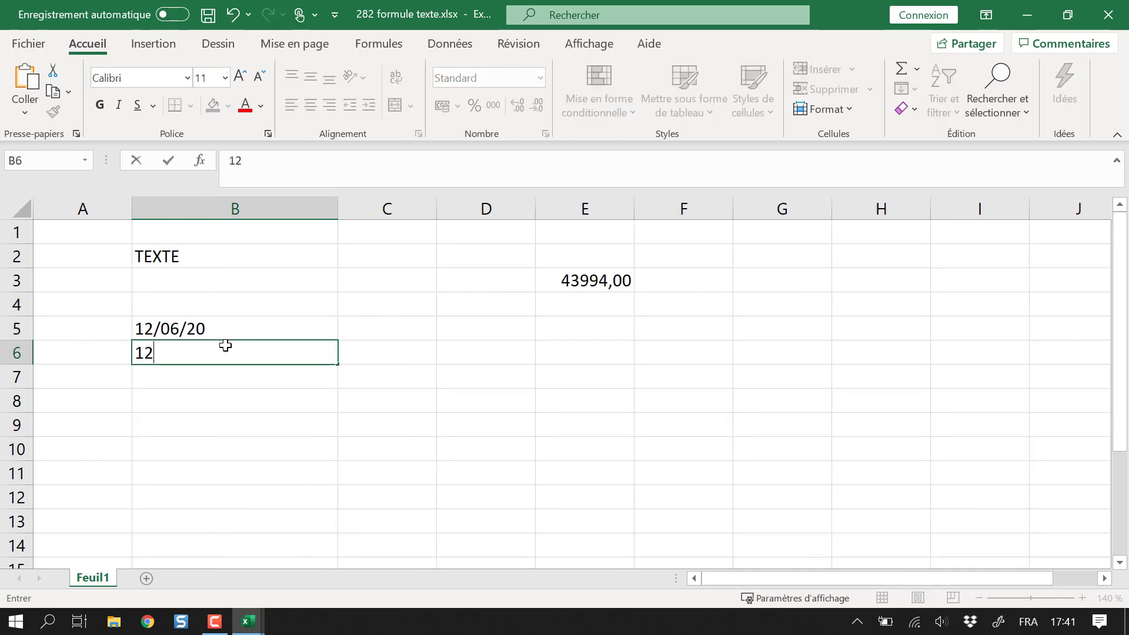
type("/06/2020")
key("Return")
left_click(225, 345)
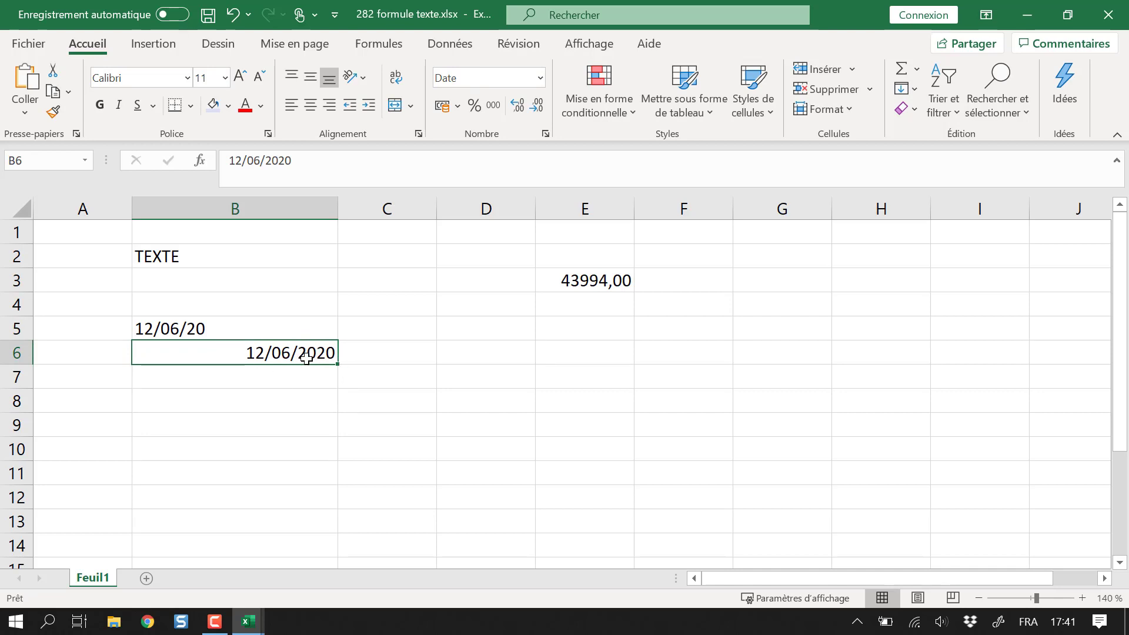
left_click(539, 77)
left_click(524, 154)
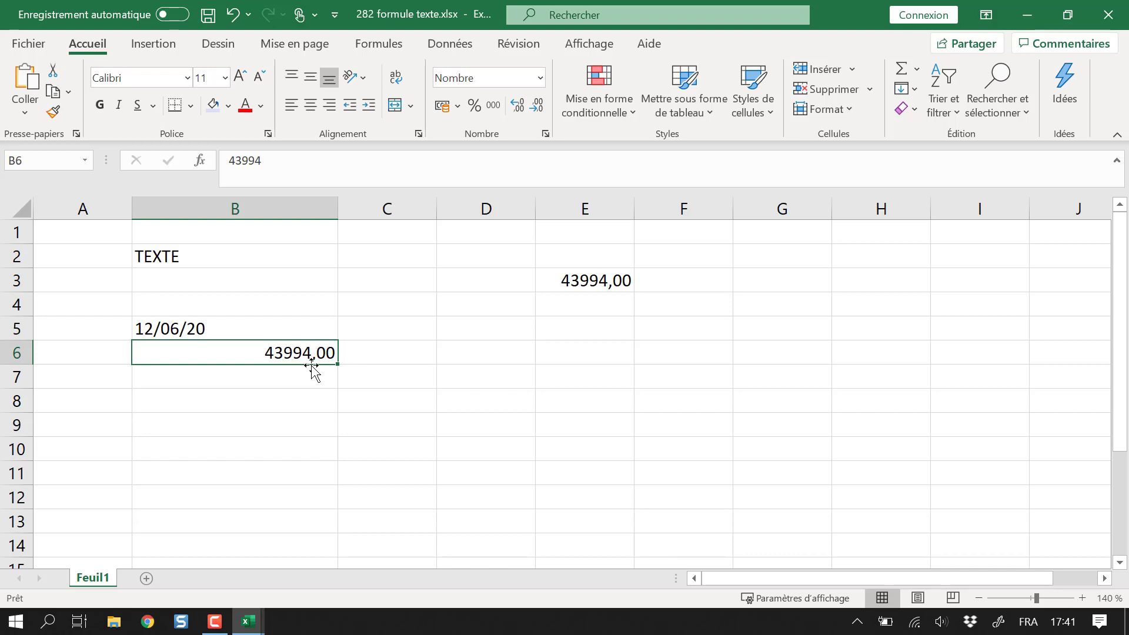
Apply the Nombre format to B5 as well, which still shows 12/06/20
left_click(291, 328)
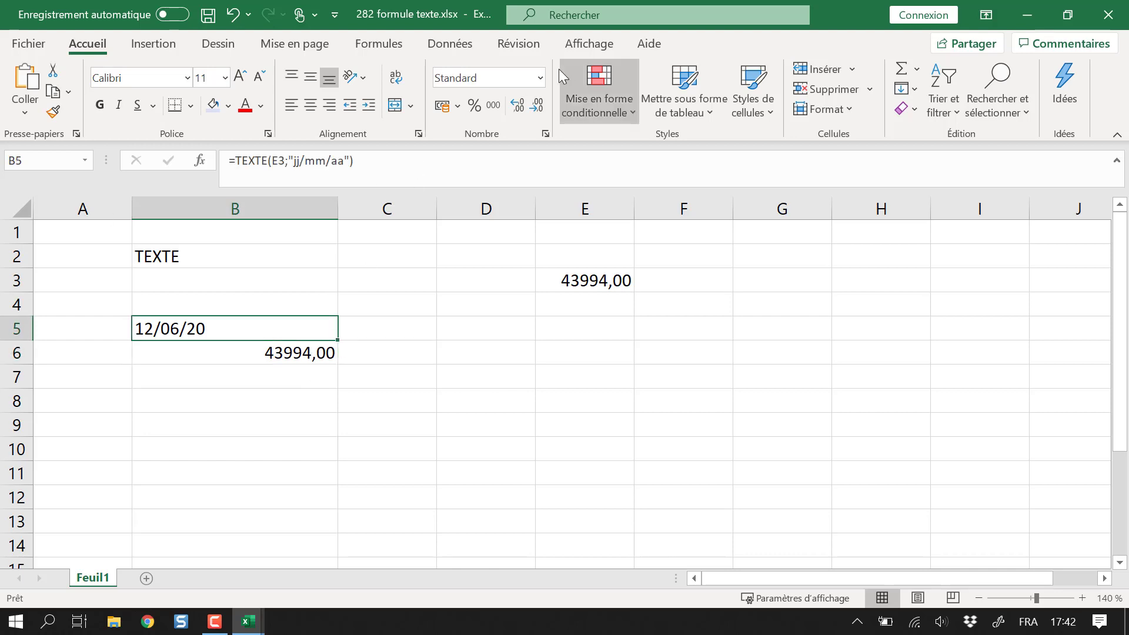
left_click(539, 78)
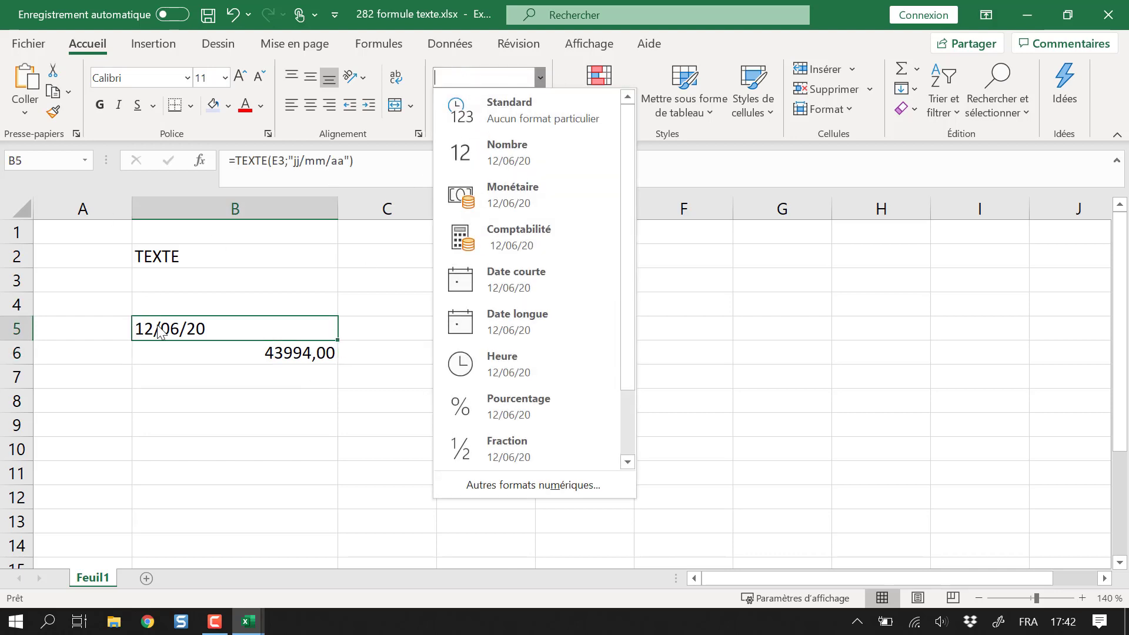
left_click(492, 156)
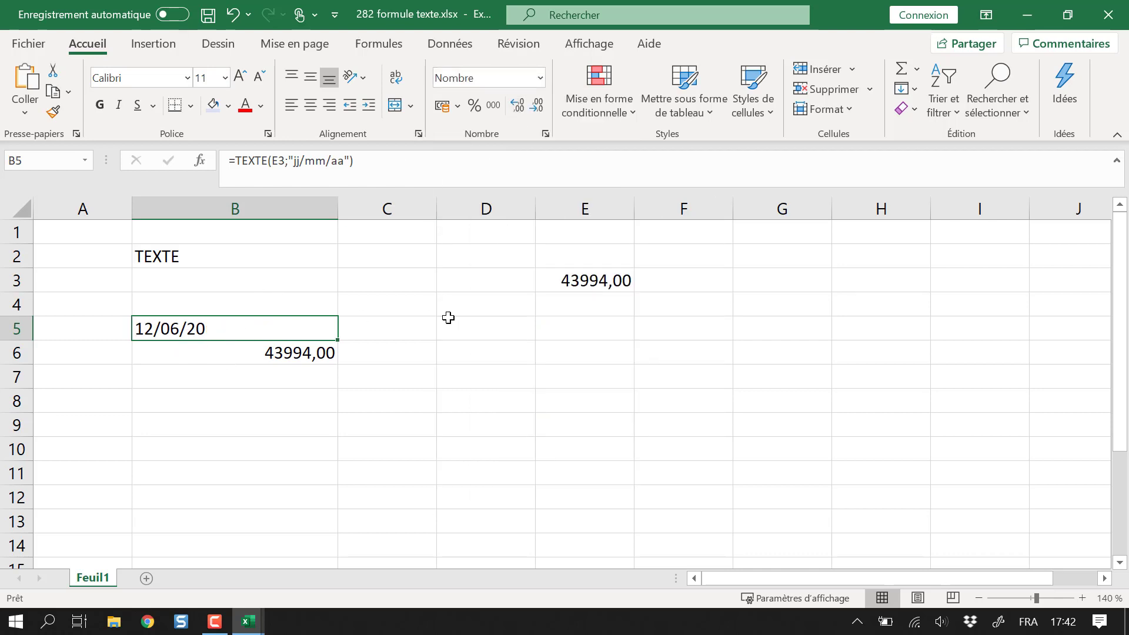
left_click(484, 326)
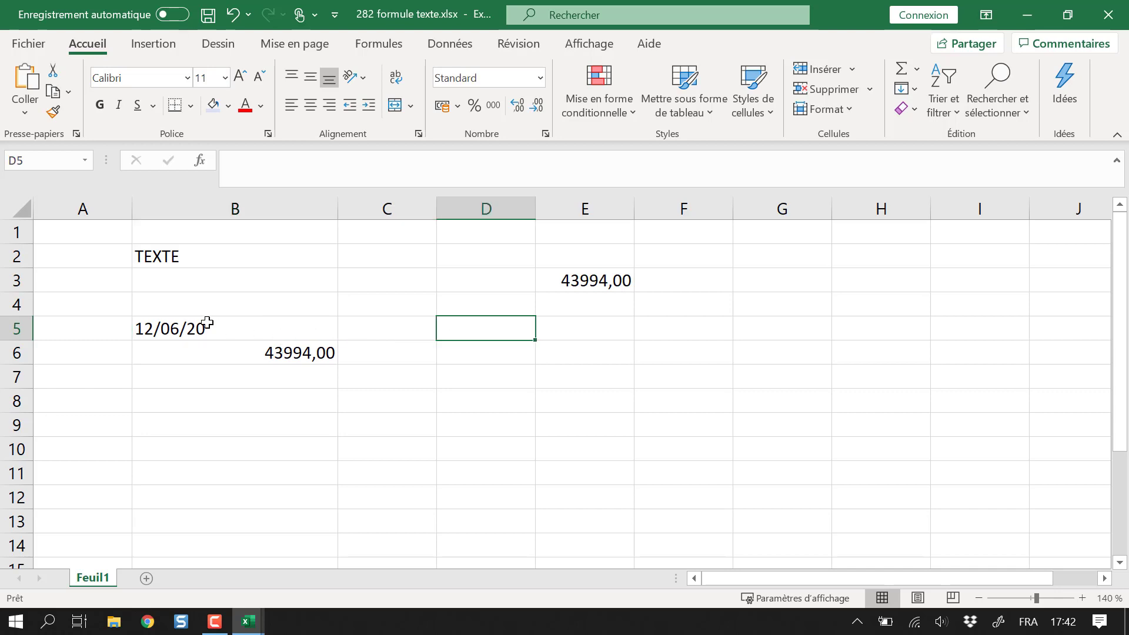
type("+")
key("Left")
key("Left")
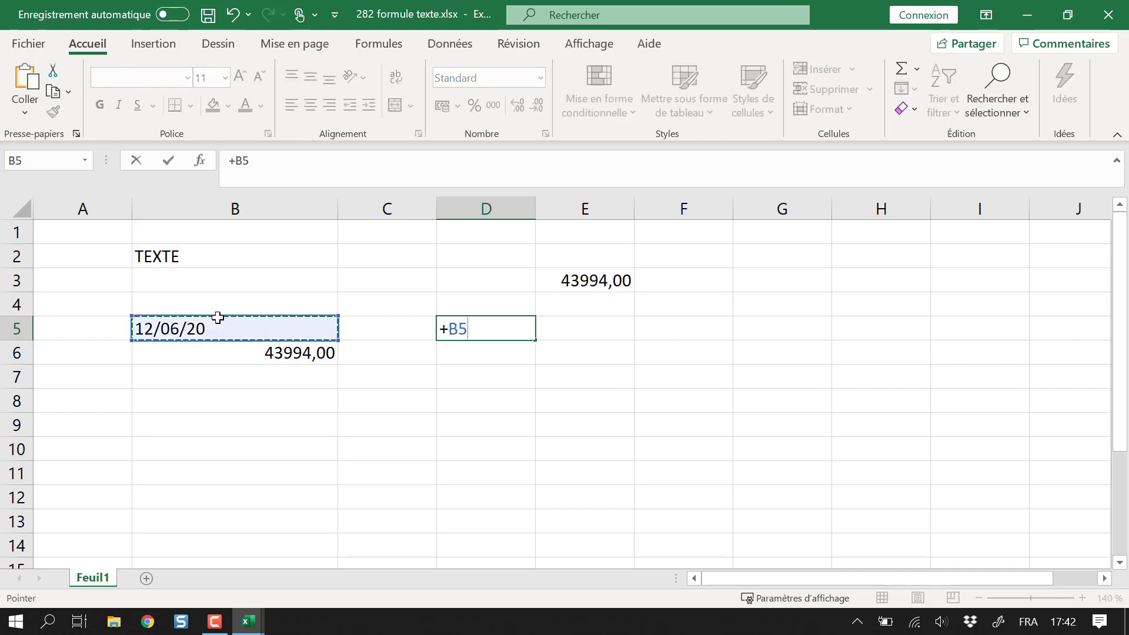
type("+1")
key("Return")
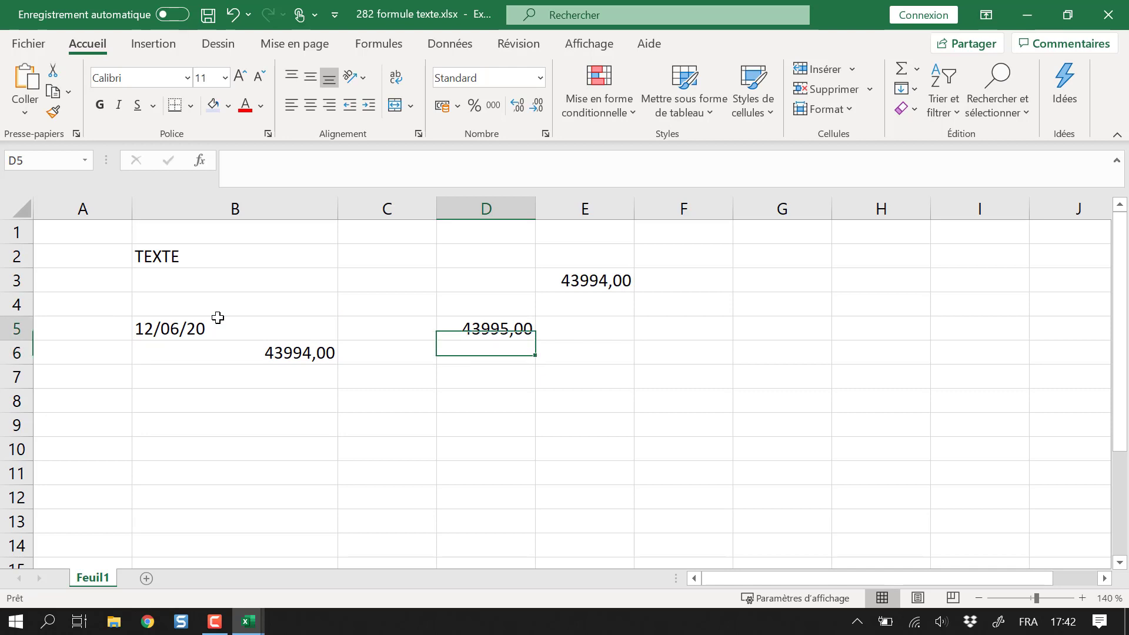
key("Up")
key("Down")
type("+1")
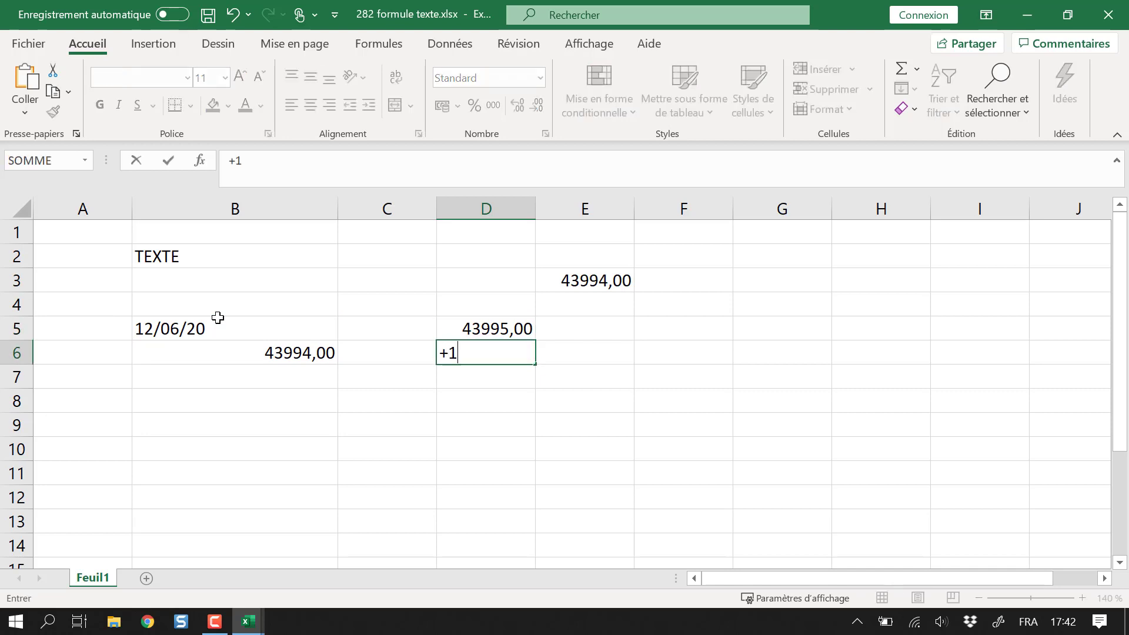
key("Left")
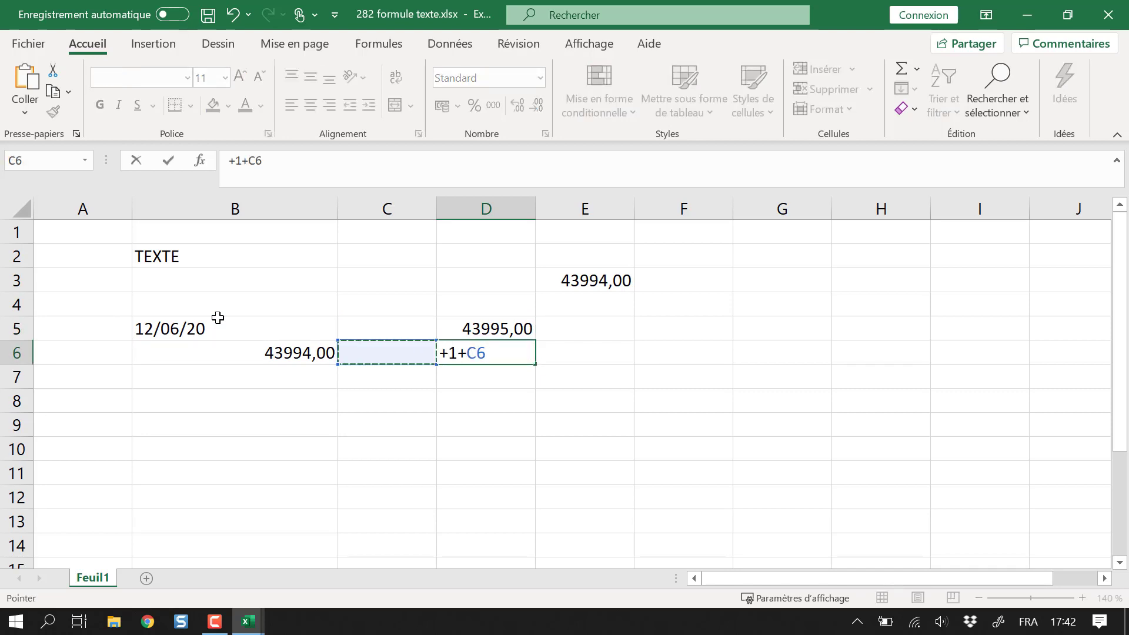
key("Escape")
key("Right")
key("Up")
key("Left")
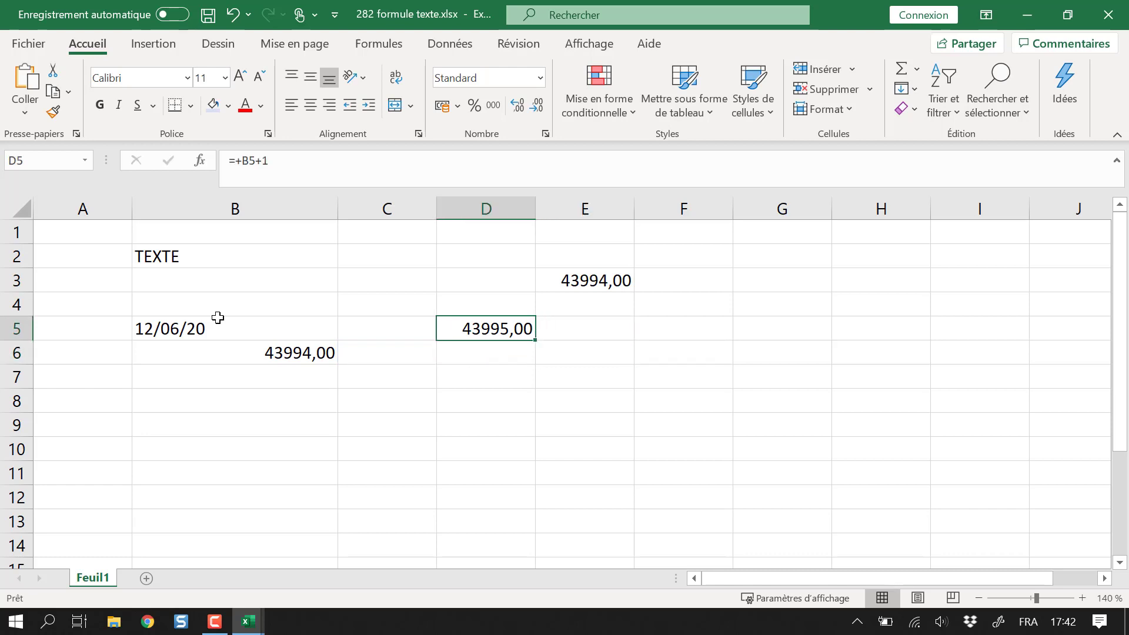
key("Delete")
left_click(218, 317)
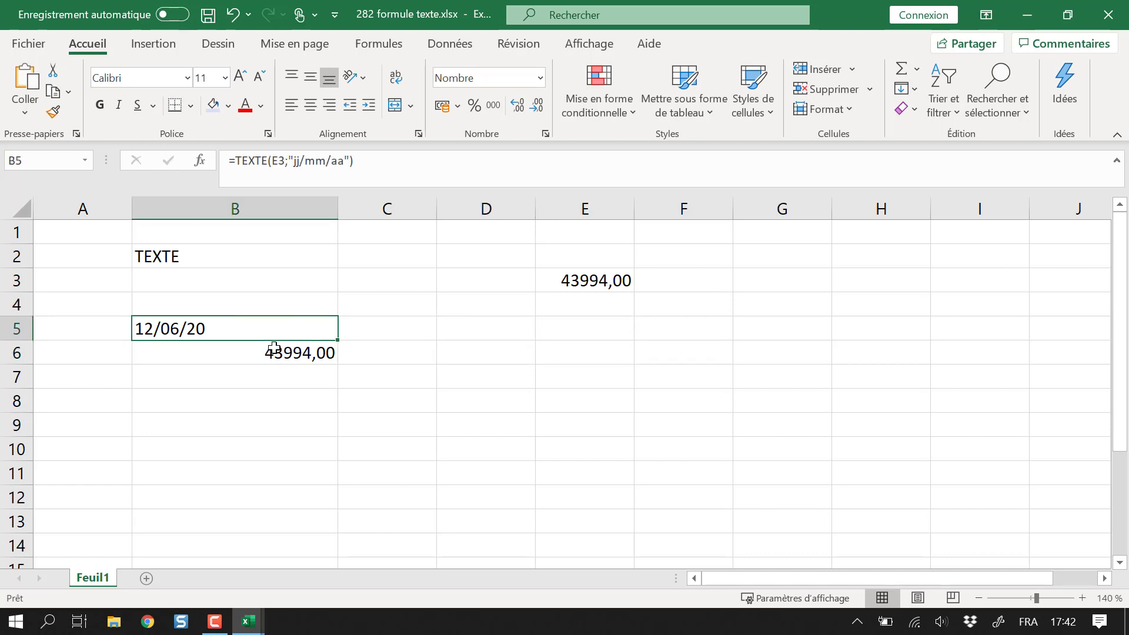
Change B5's TEXTE format code to "jjjj jj mmm aa", replacing the slashes with spaces
left_click(294, 161)
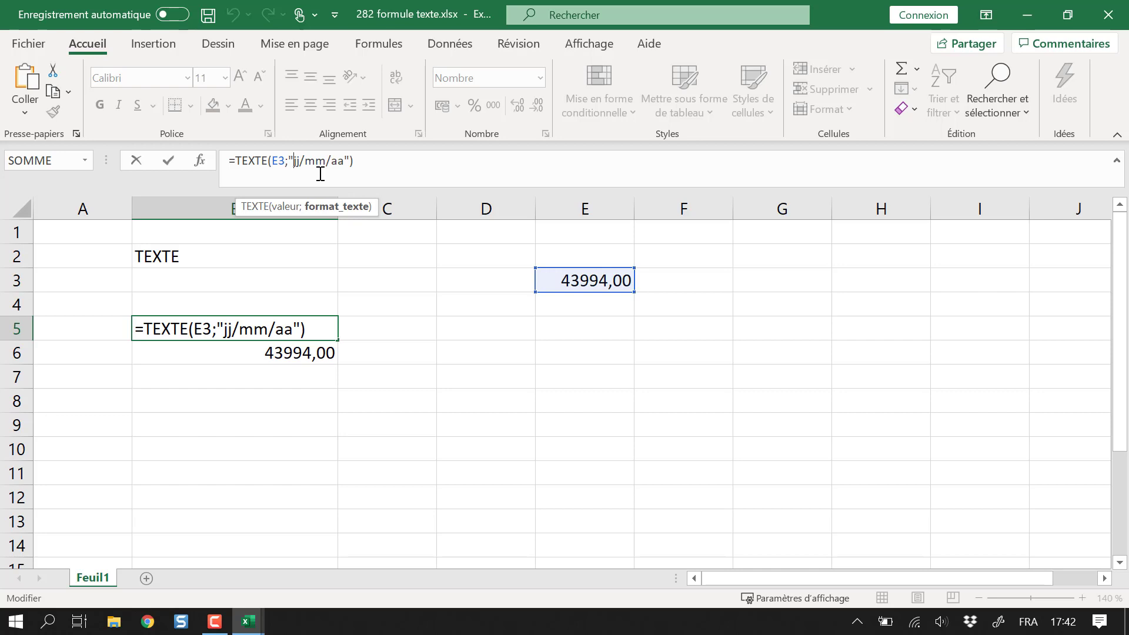
type("jjjj jj")
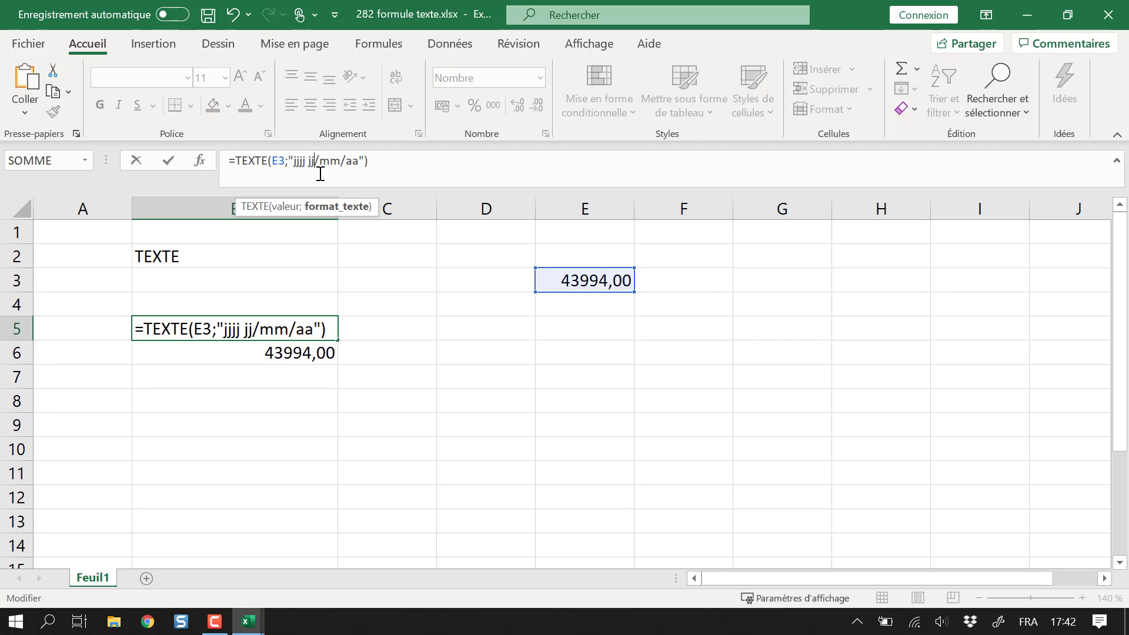
key("BackSpace")
type("m")
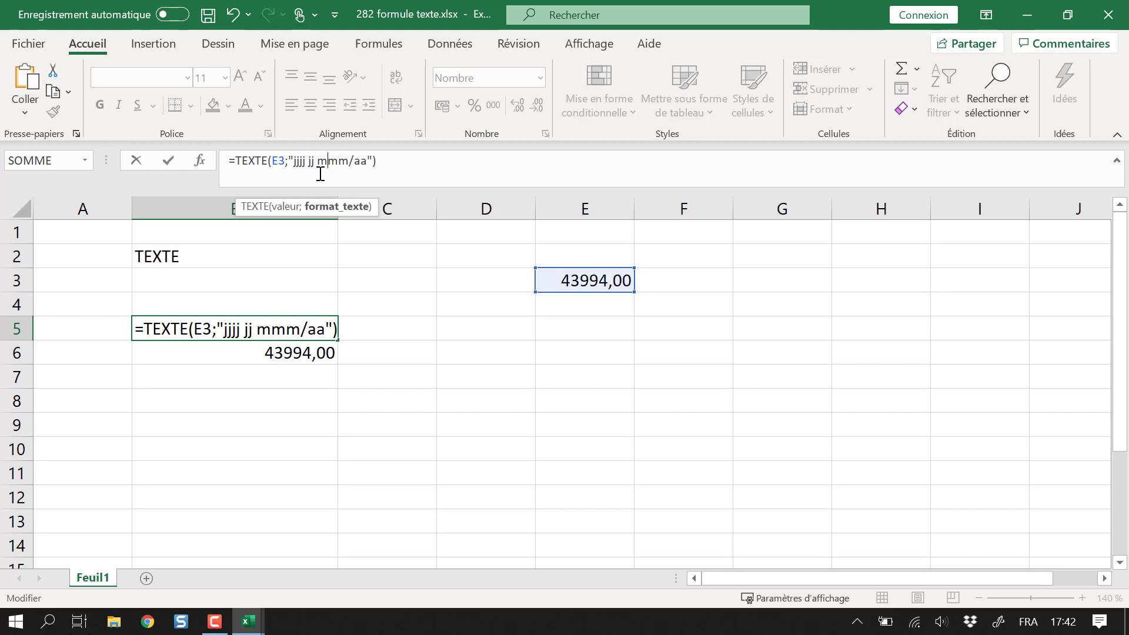
type("m")
key("BackSpace")
key("BackSpace")
key("BackSpace")
key("Return")
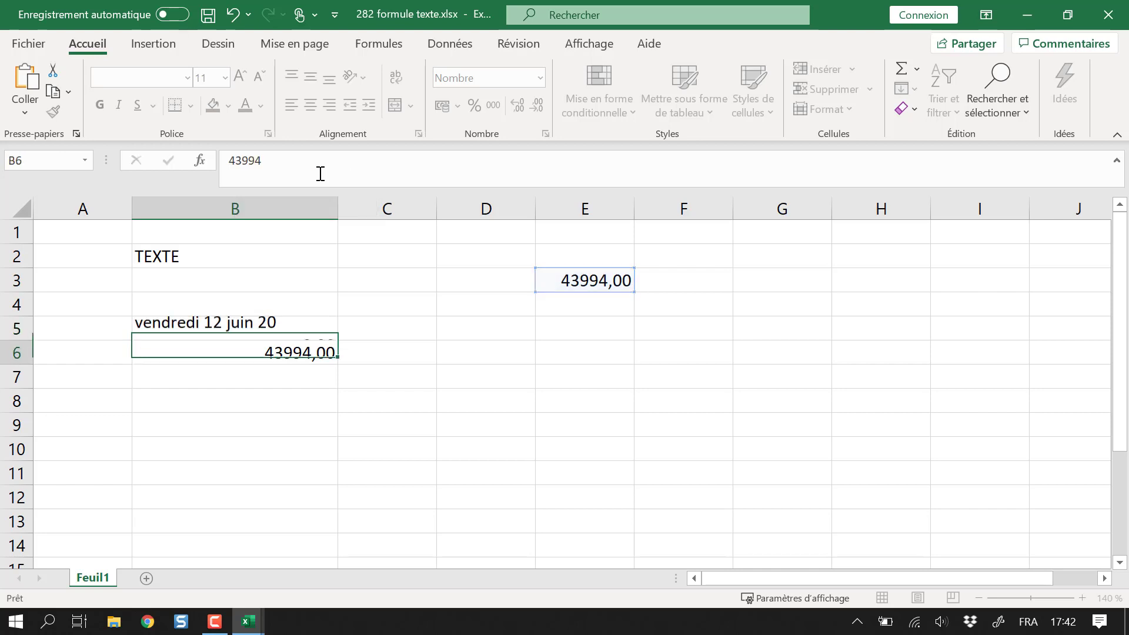
key("Up")
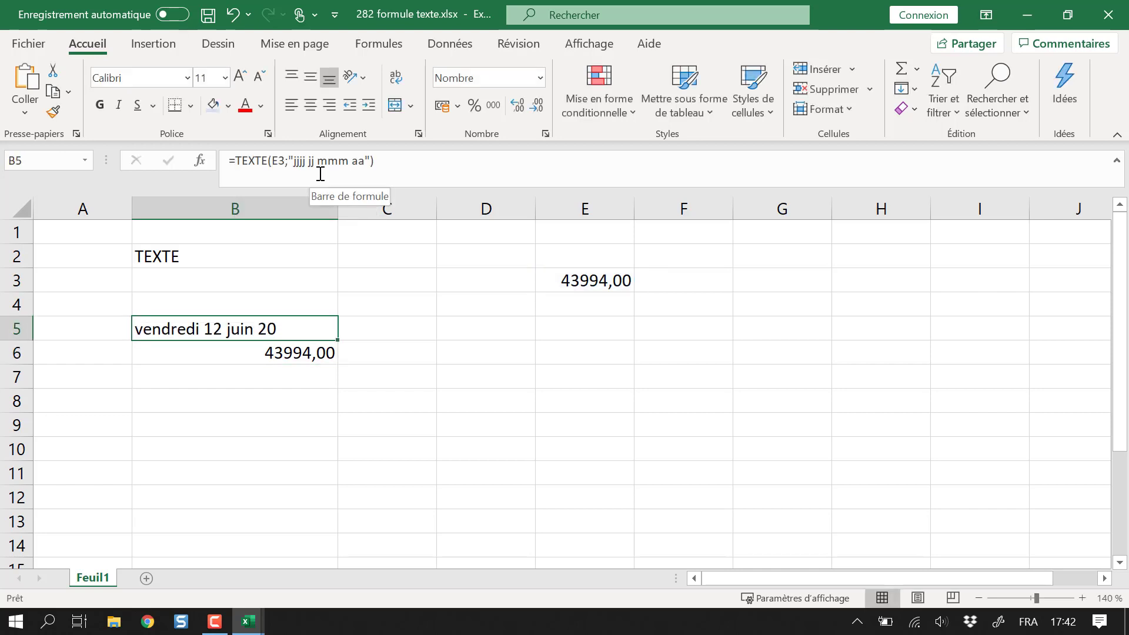
Extend the year code to aaaa so B5 shows vendredi 12 juin 2020
left_click(305, 160)
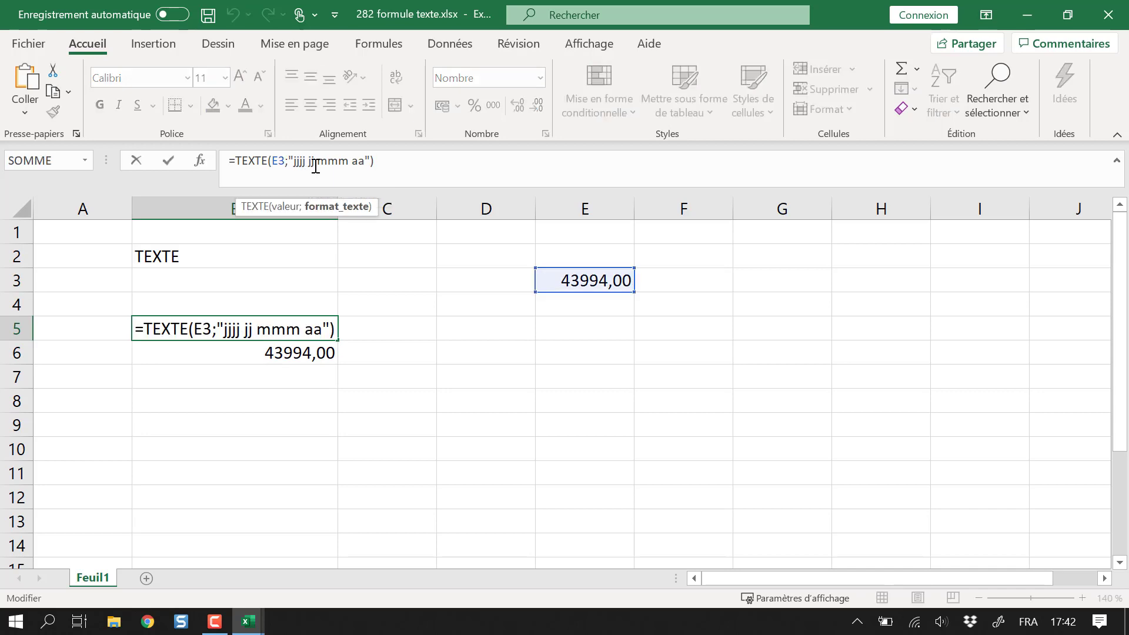
left_click(366, 160)
type("aa")
key("Return")
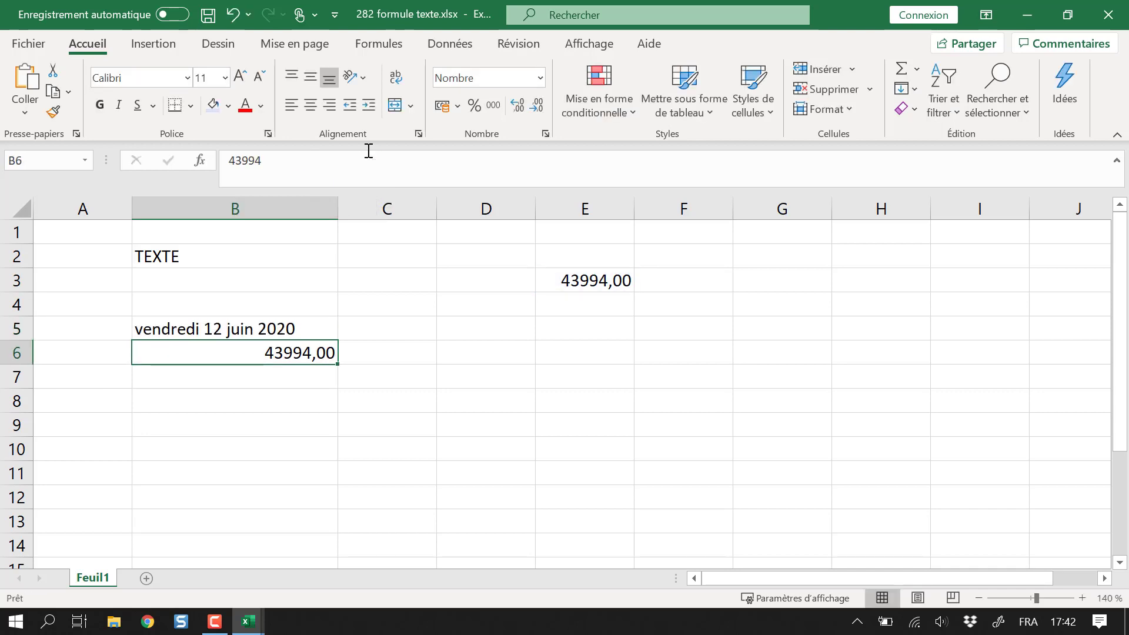
key("Up")
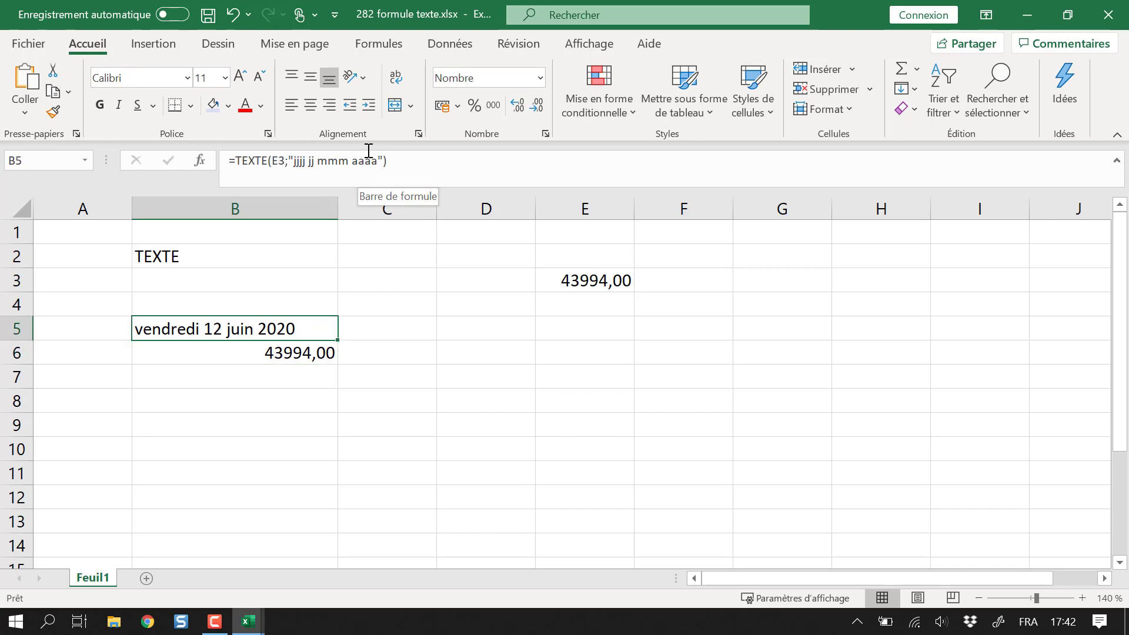
key("Down")
key("Up")
Widen column B and review B5's TEXTE formula without changing it
left_click_drag(344, 203, 360, 203)
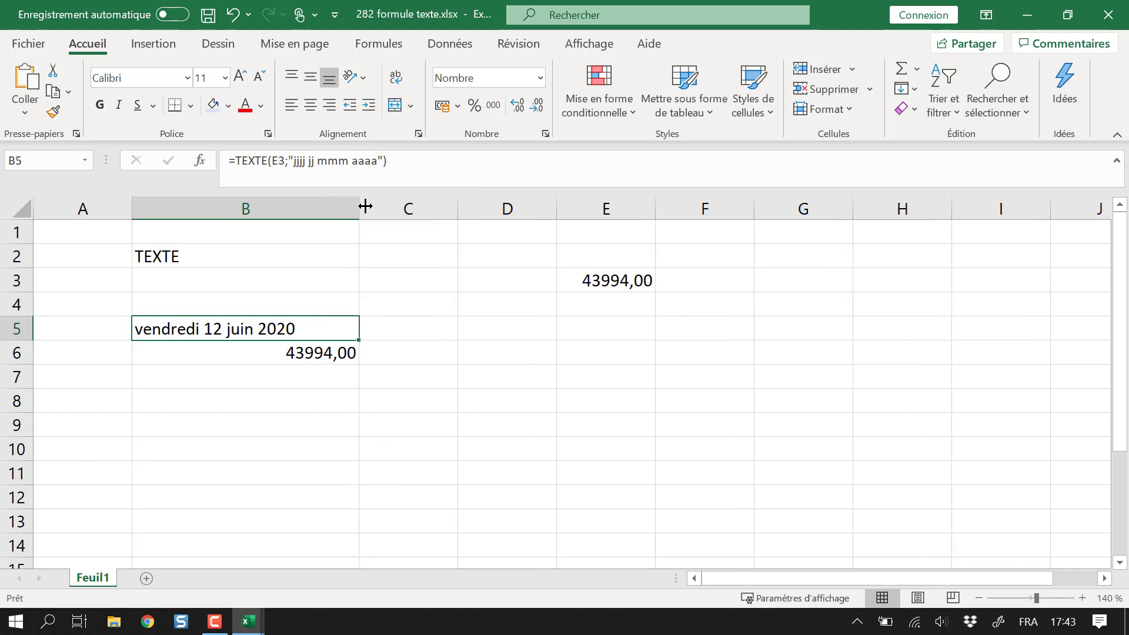
left_click(606, 280)
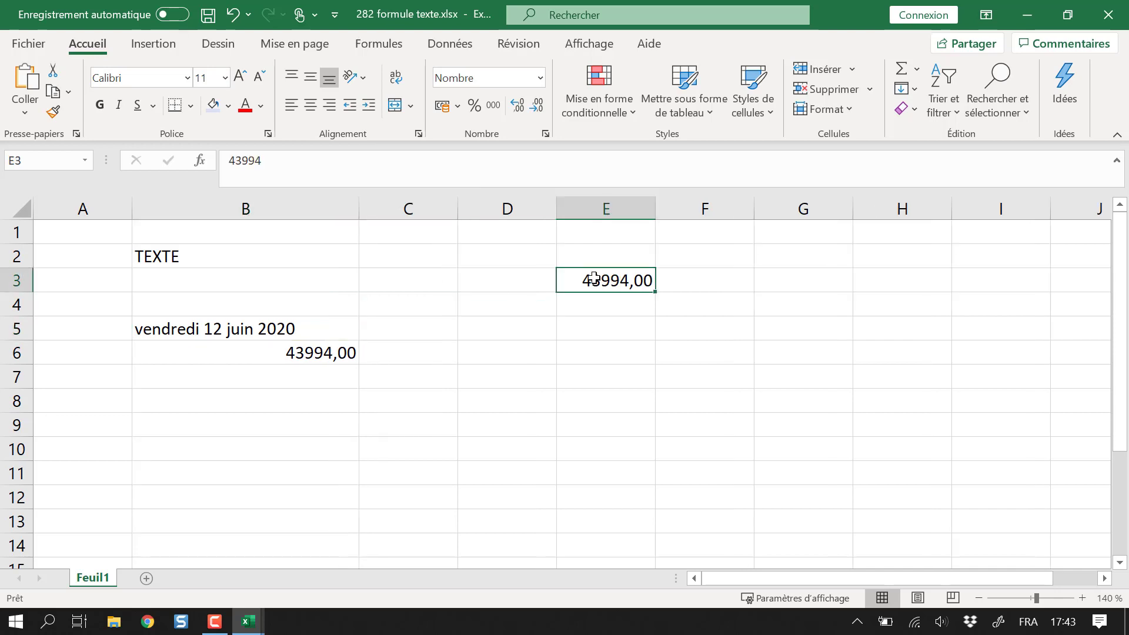
left_click(286, 329)
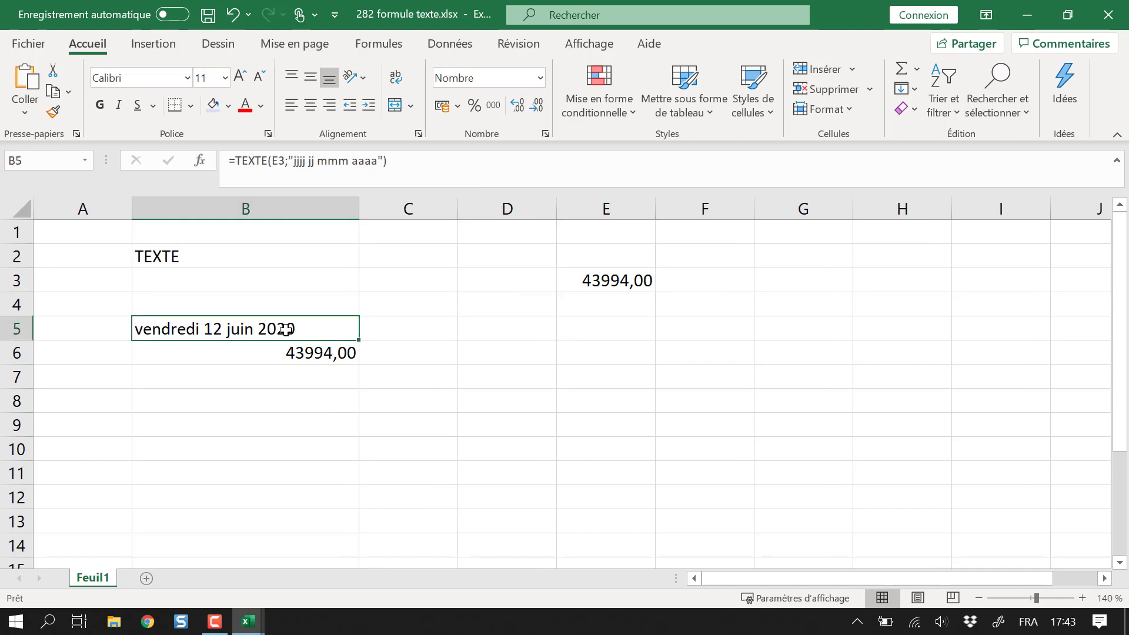
left_click(298, 160)
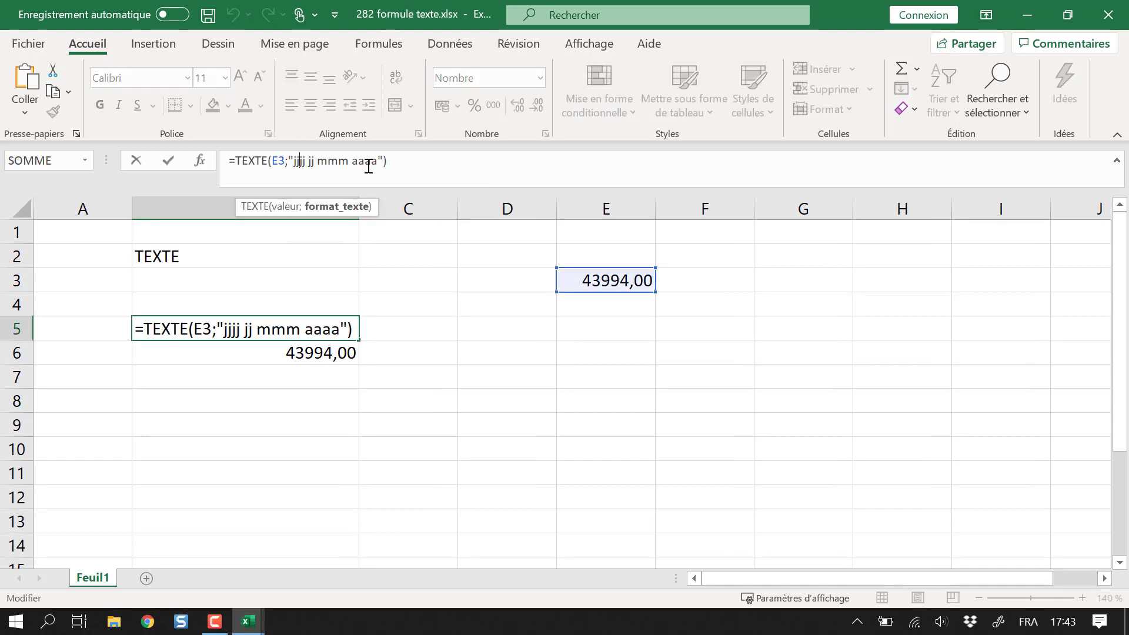
key("ctrl+Return")
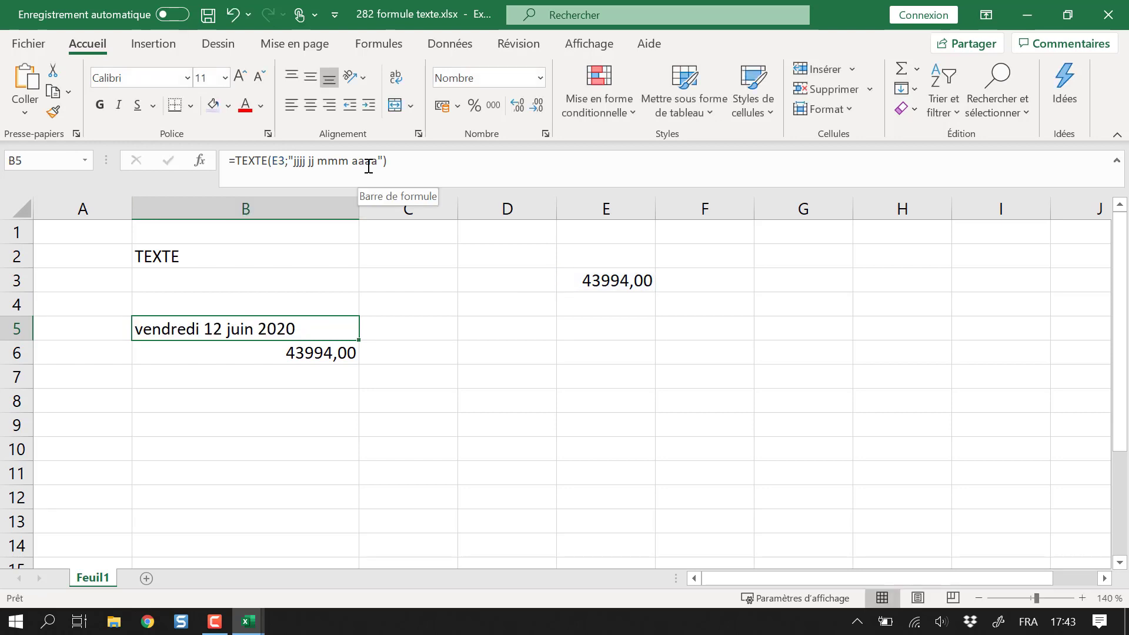
Move the selection to cell B8 to start the month list
left_click(480, 407)
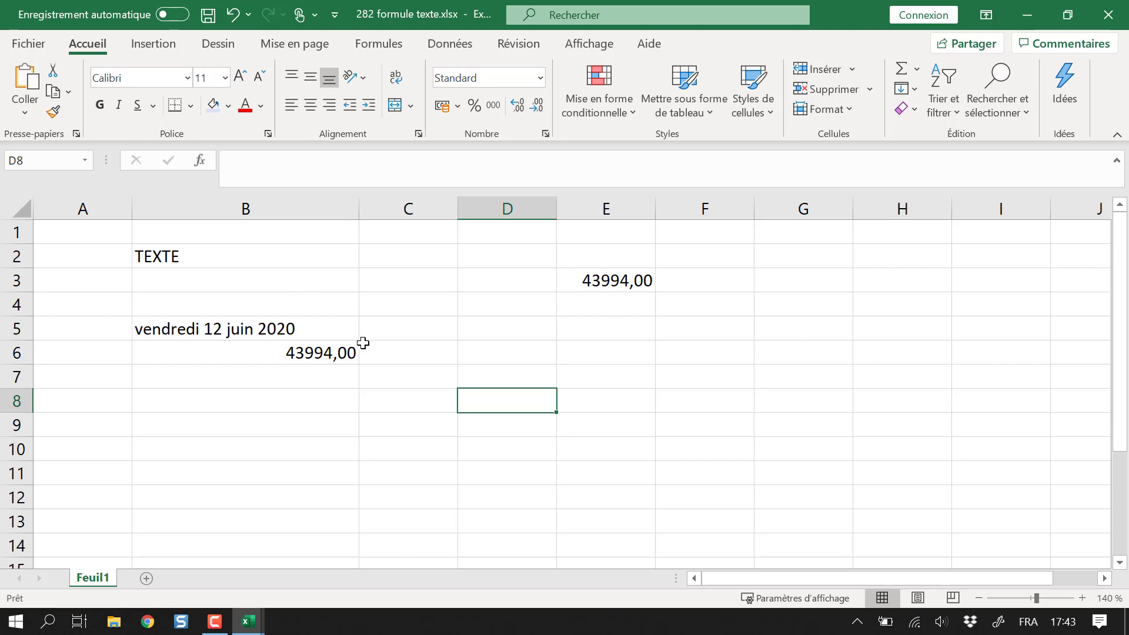
key("Up")
key("Up")
key("Left")
key("Left")
key("Left")
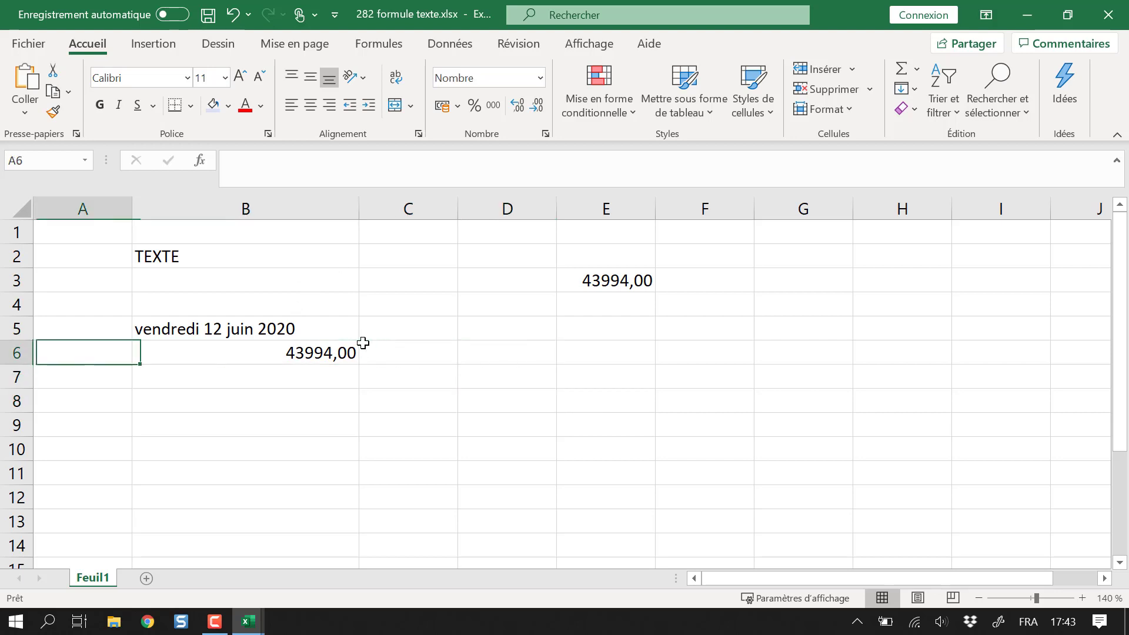
key("Up")
key("Right")
key("Down")
key("Down")
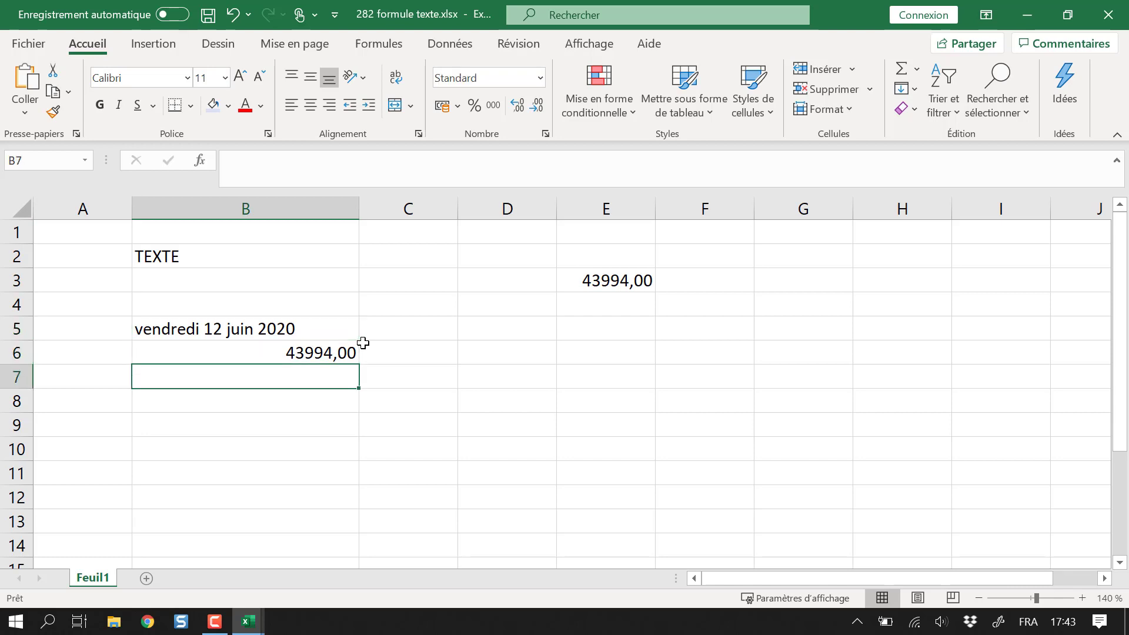
key("Down")
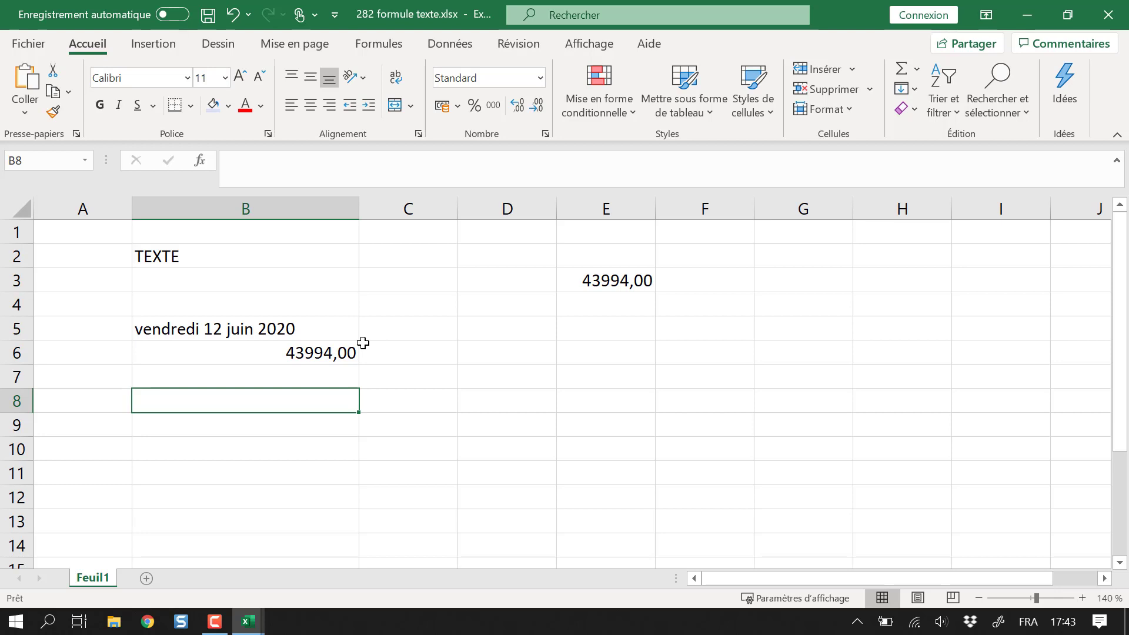
Replace the mistyped formula with month number 1 in B8, then move to C8
type("=")
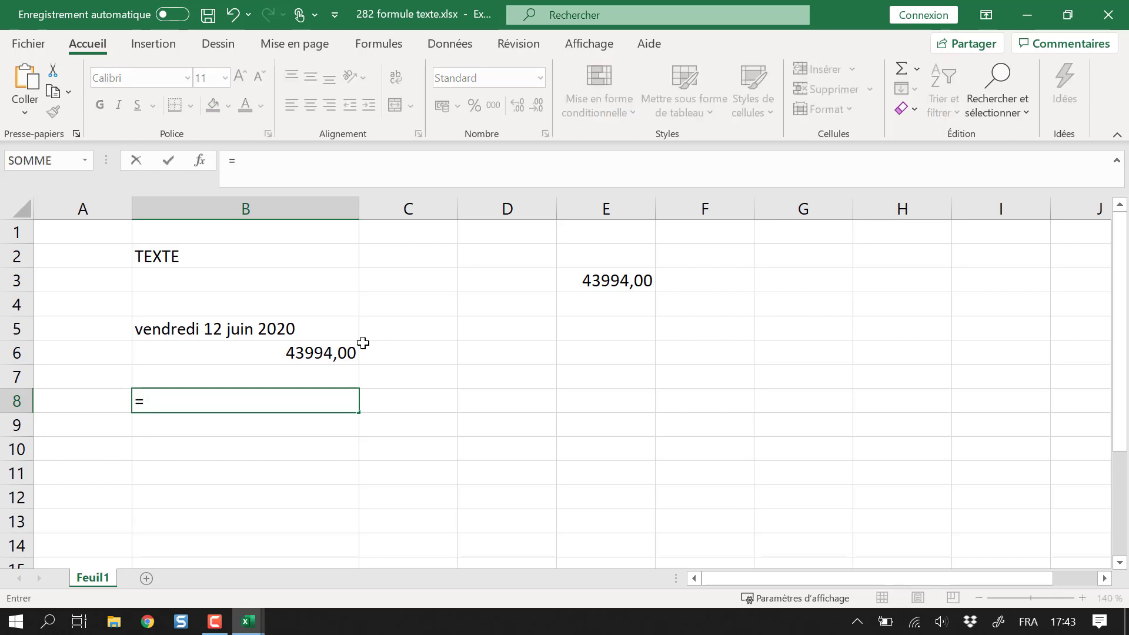
type("texte")
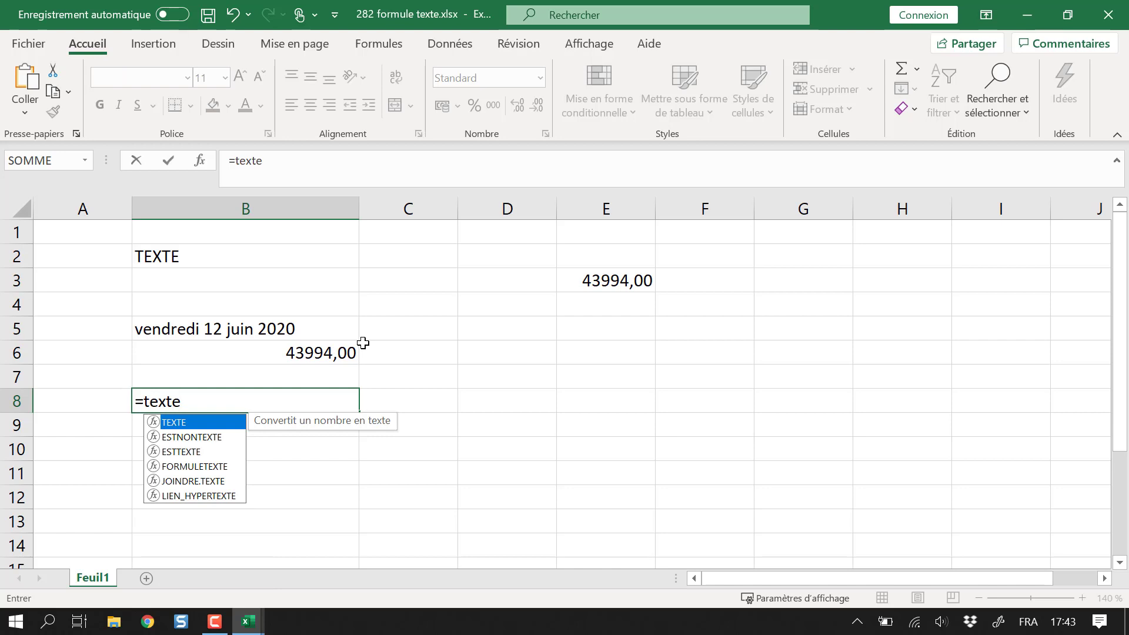
type("t")
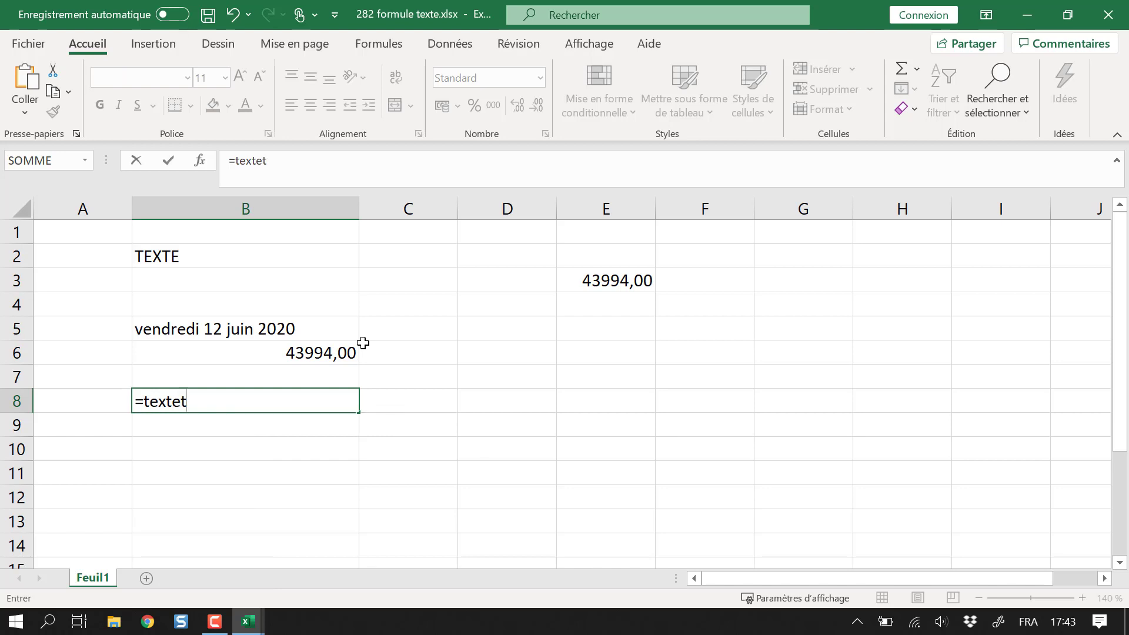
key("Escape")
type("1")
key("Return")
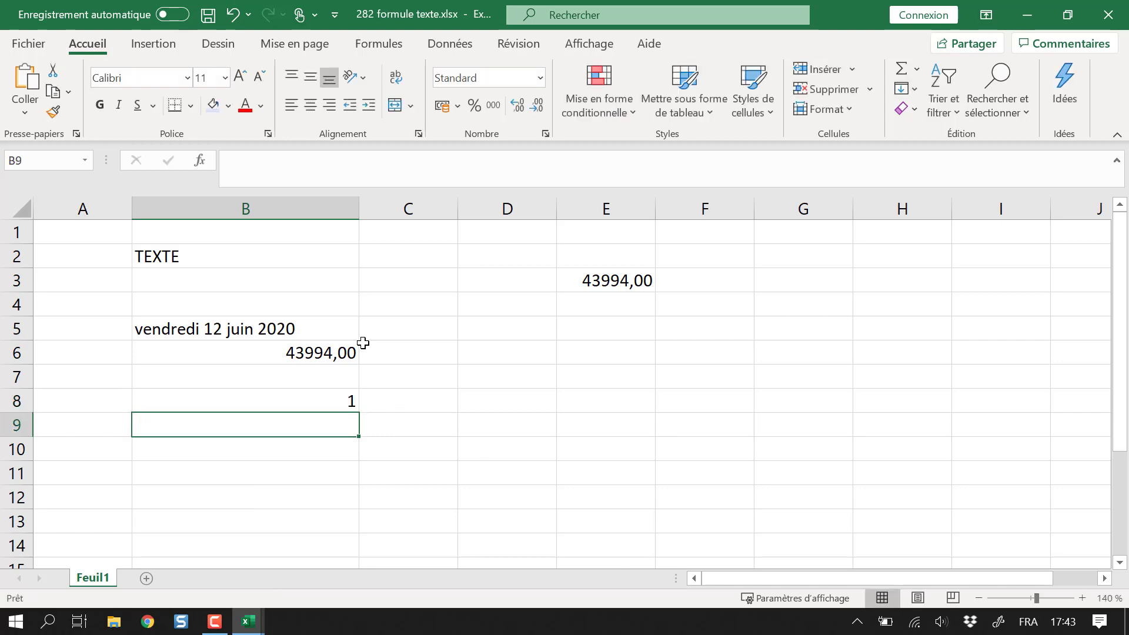
key("Up")
key("Right")
Enter =TEXTE(DATE(2020;B8;1);"mmm") in C8 so it shows janv
type("=t")
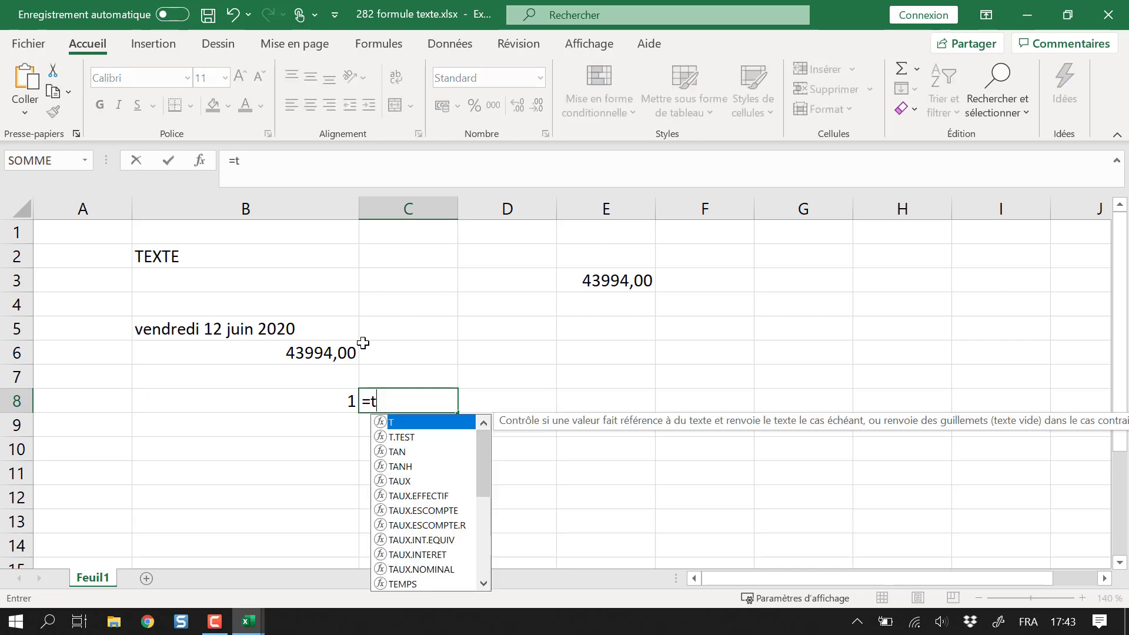
type("exte(")
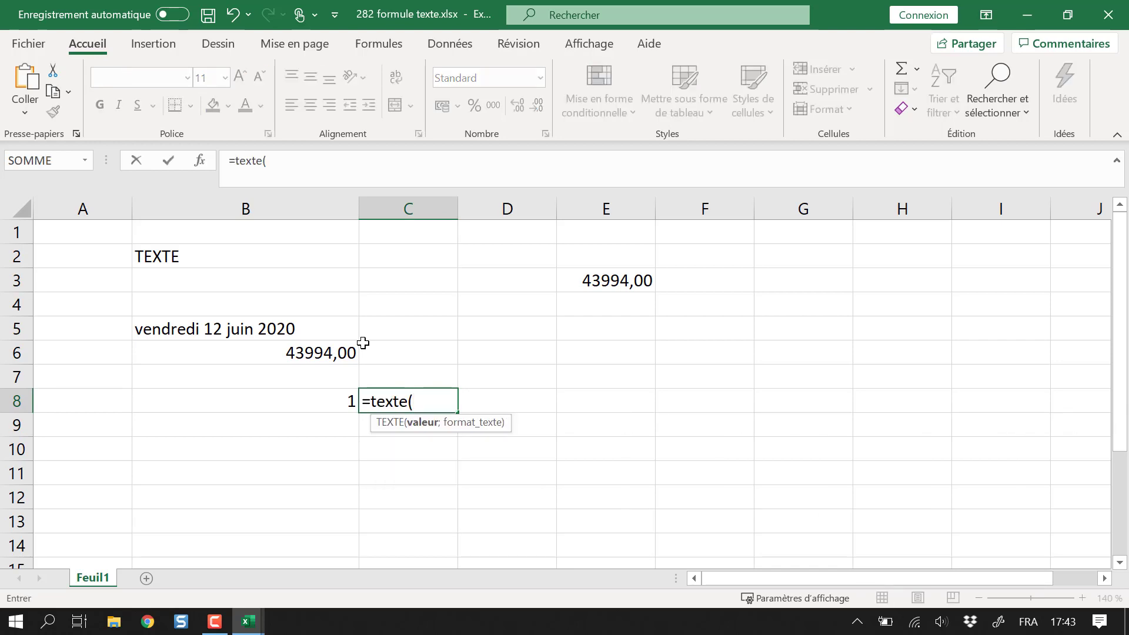
type("date")
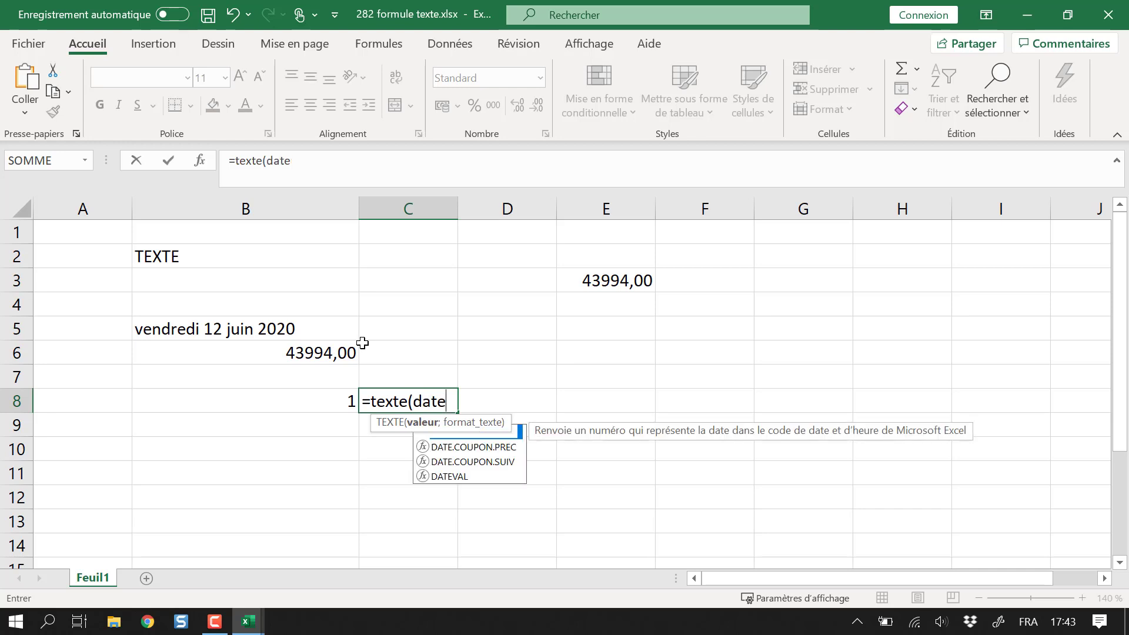
type("t")
key("BackSpace")
type("(")
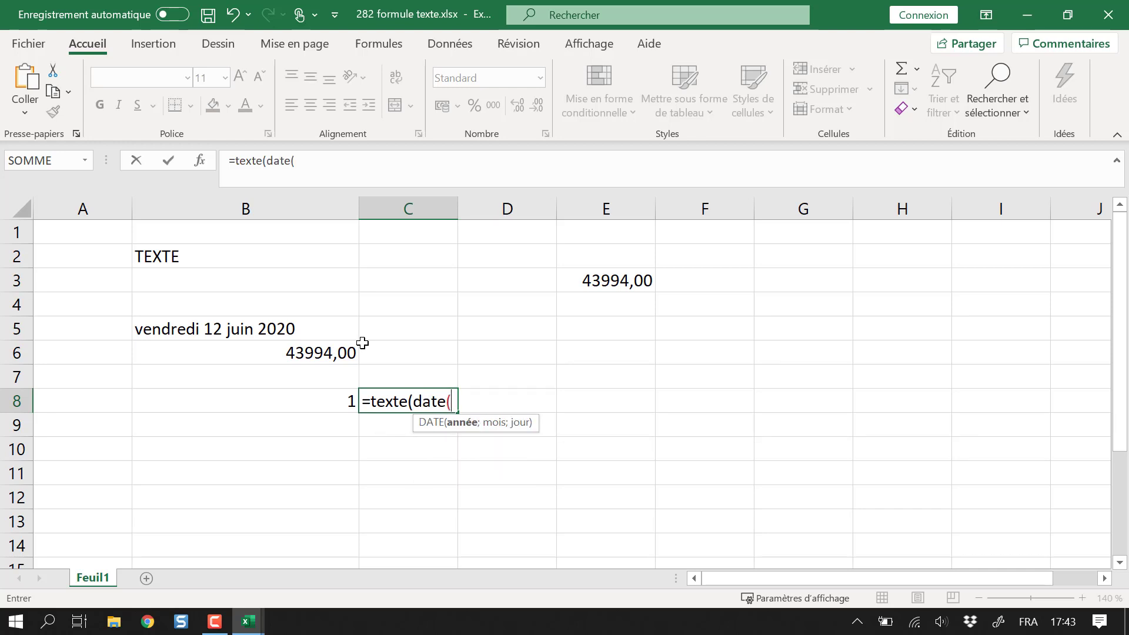
type("2020")
type(";")
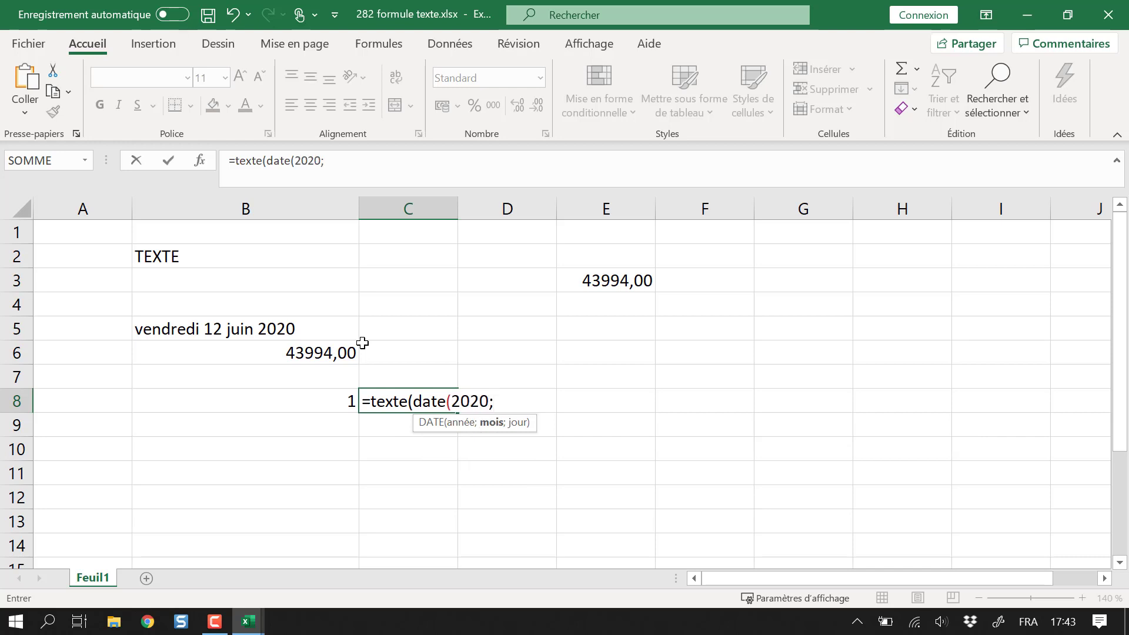
key("Left")
key("Left")
key("Right")
type(";")
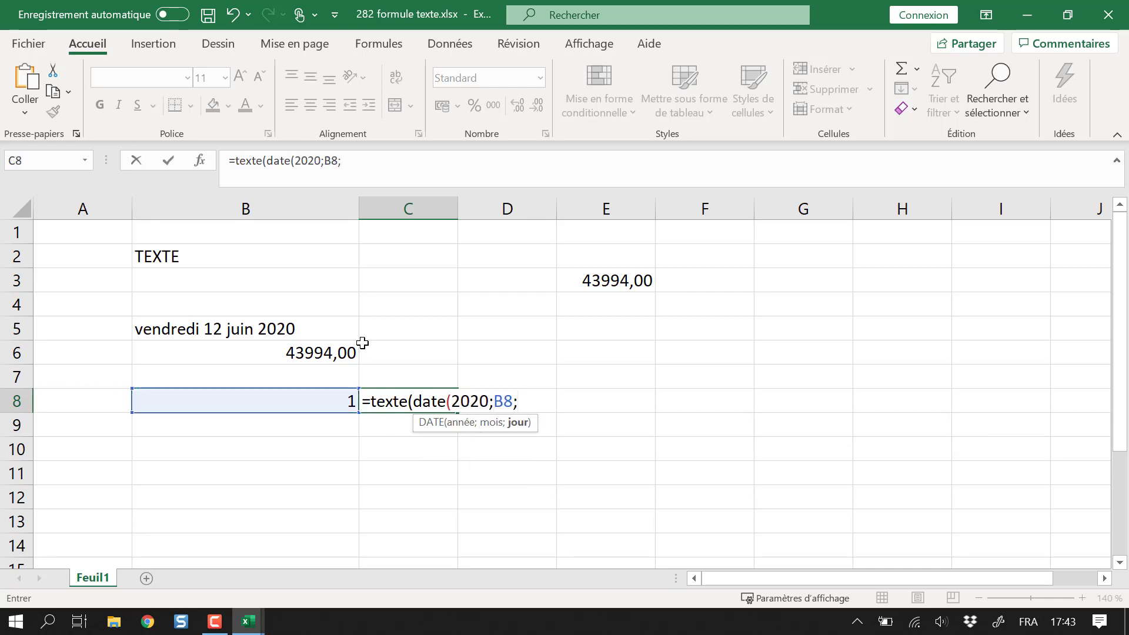
type("1)")
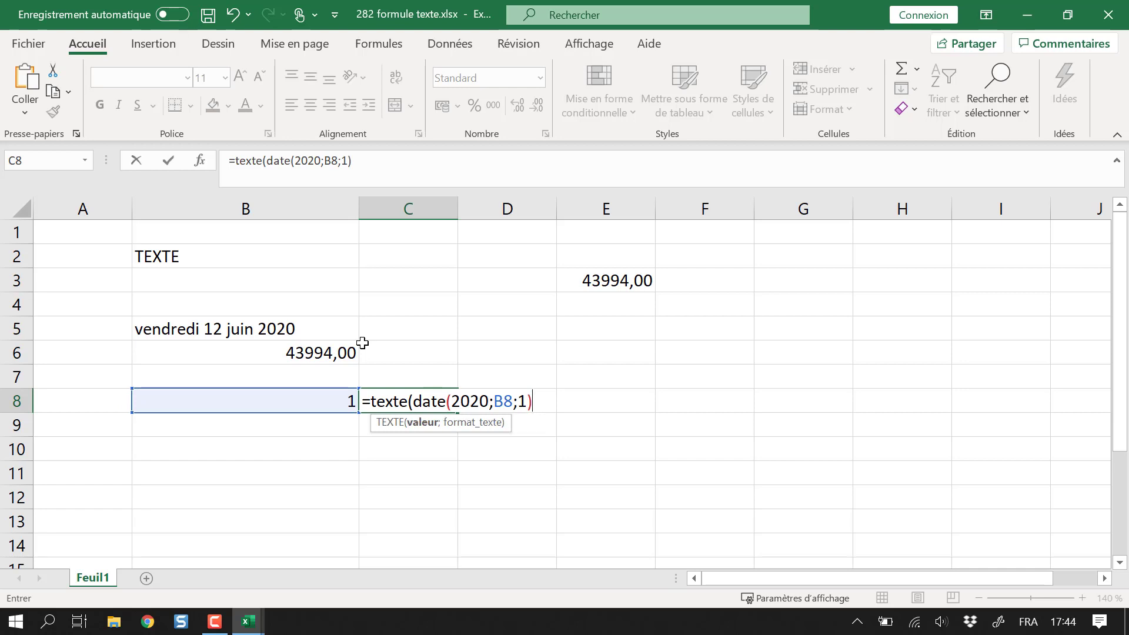
type(";")
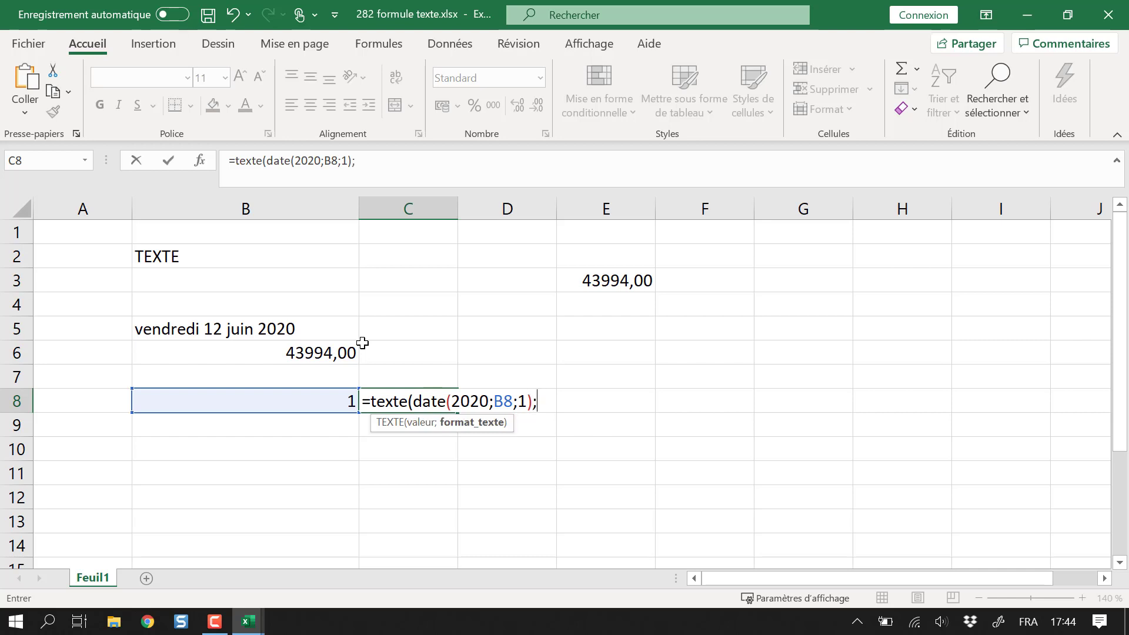
type("\"mmm")
type(")")
key("Return")
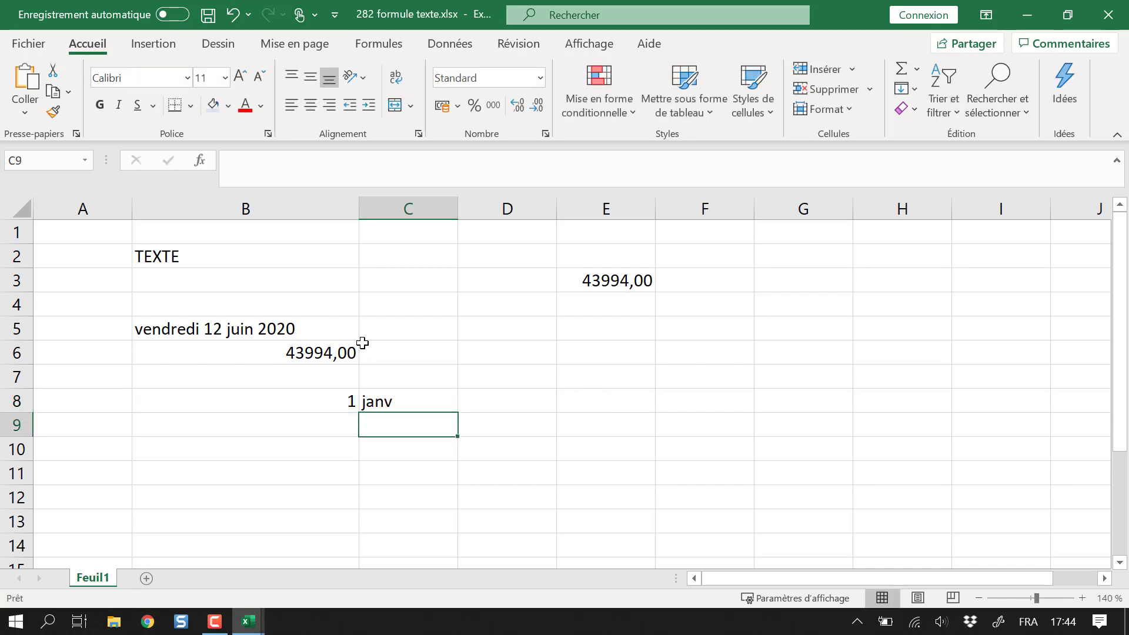
Shorten the month format code in C8's TEXTE formula to a single m
key("Up")
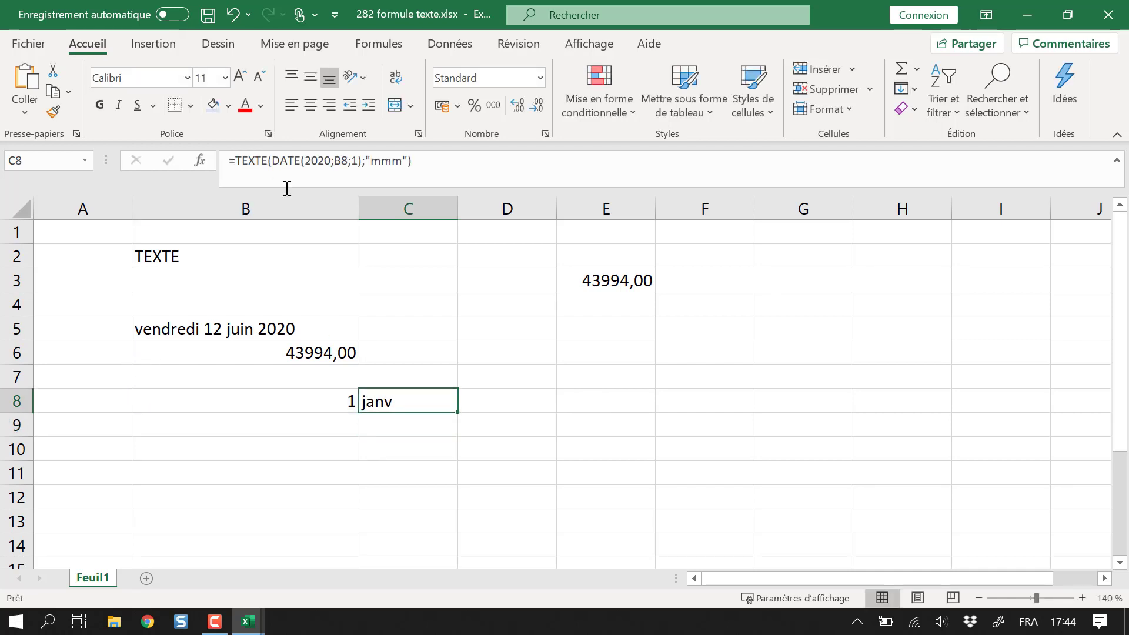
left_click(381, 163)
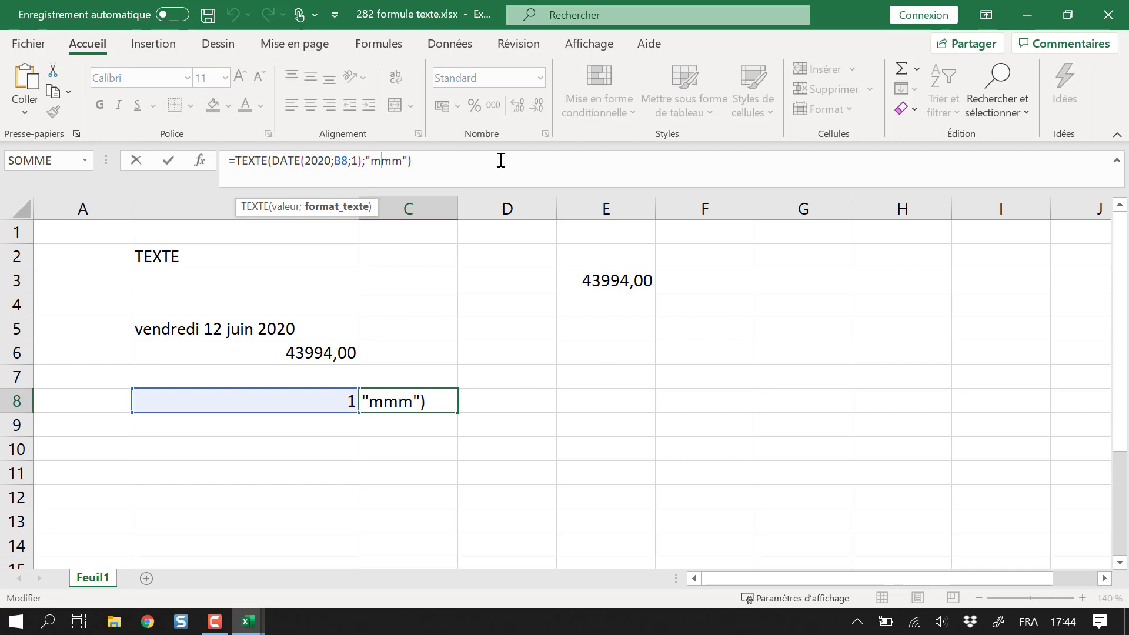
key("Right")
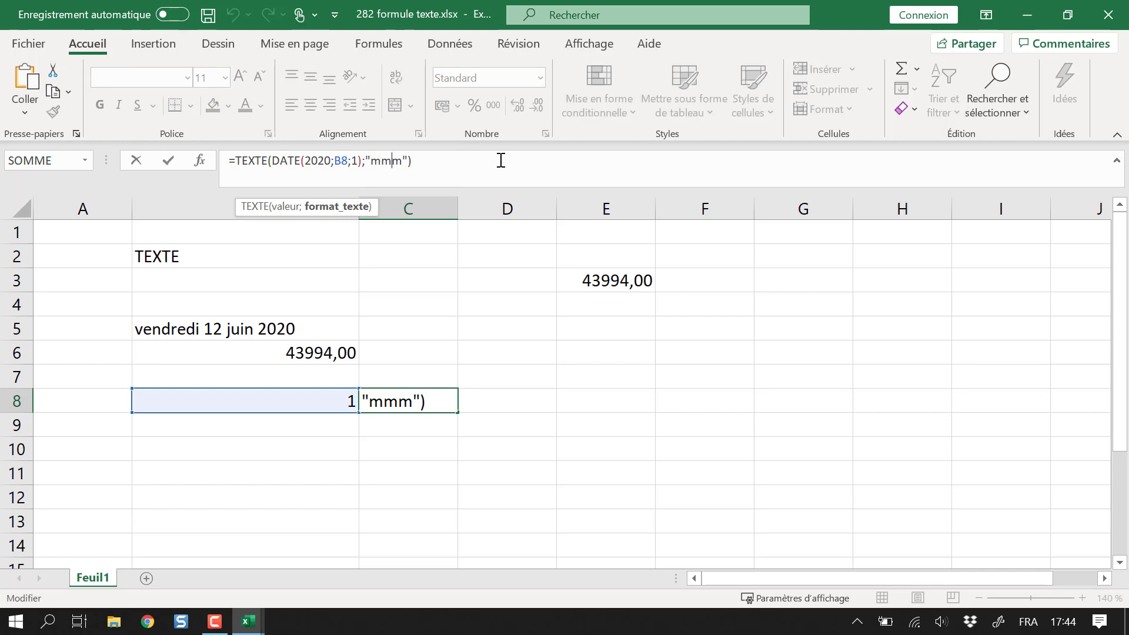
key("BackSpace")
key("BackSpace")
key("Return")
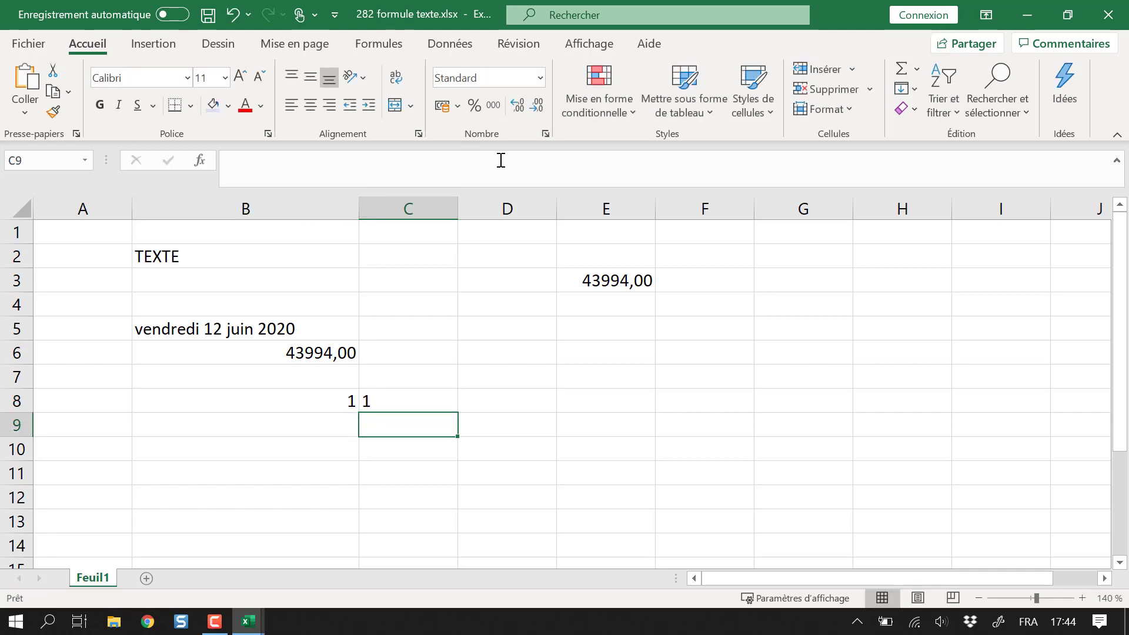
Lengthen C8's month format code from mm up to mmmm for the full month name
key("Up")
left_click(380, 160)
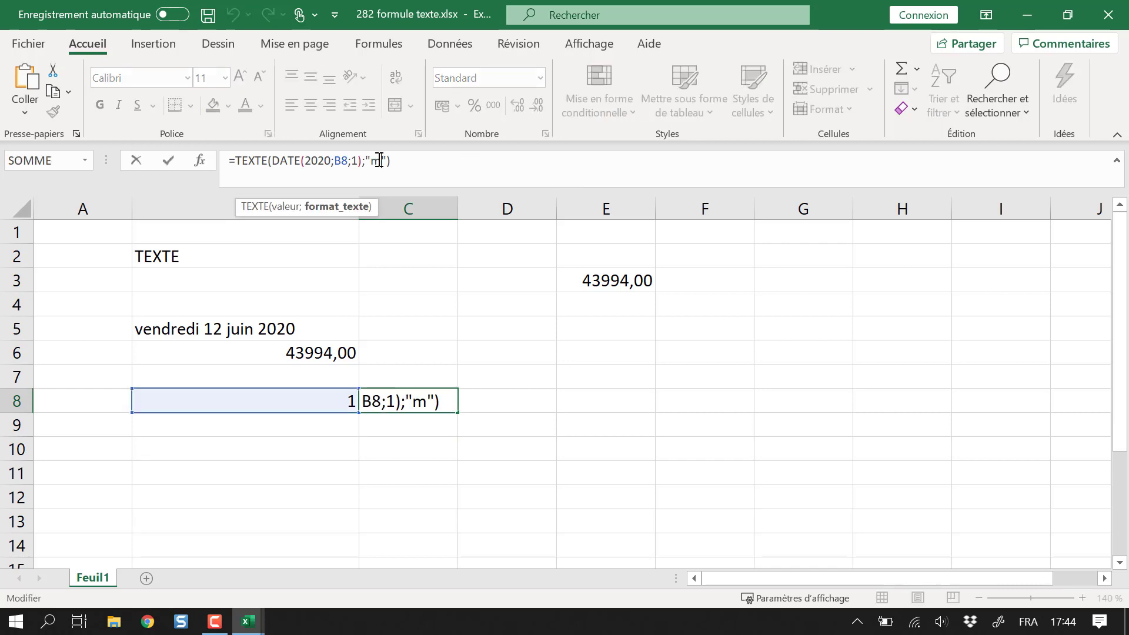
type("m")
key("Return")
key("Up")
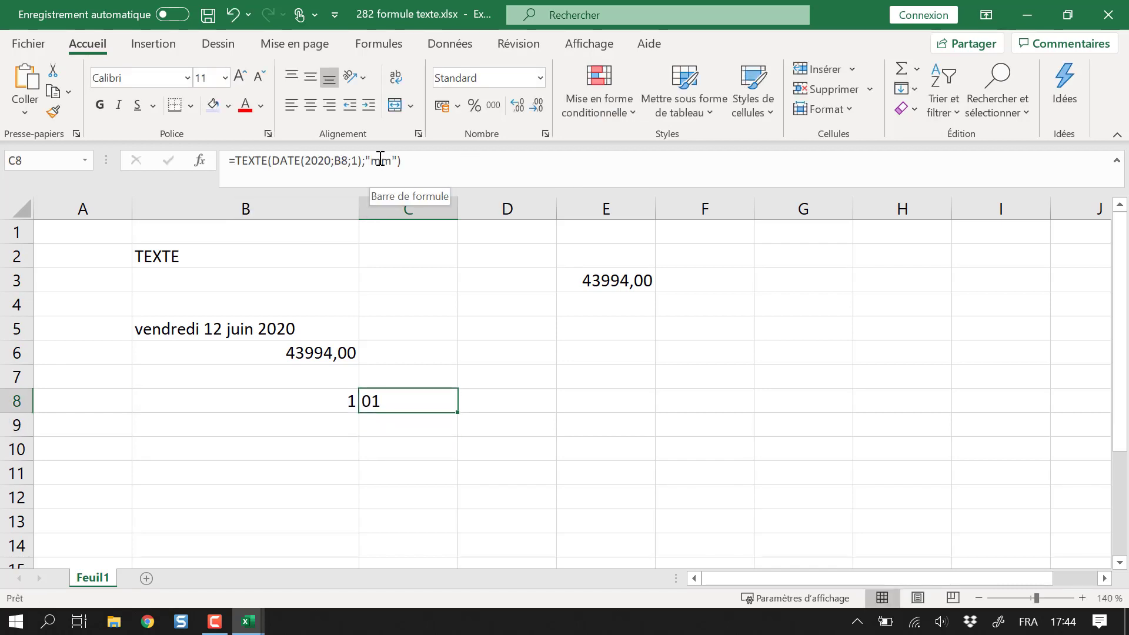
left_click(380, 160)
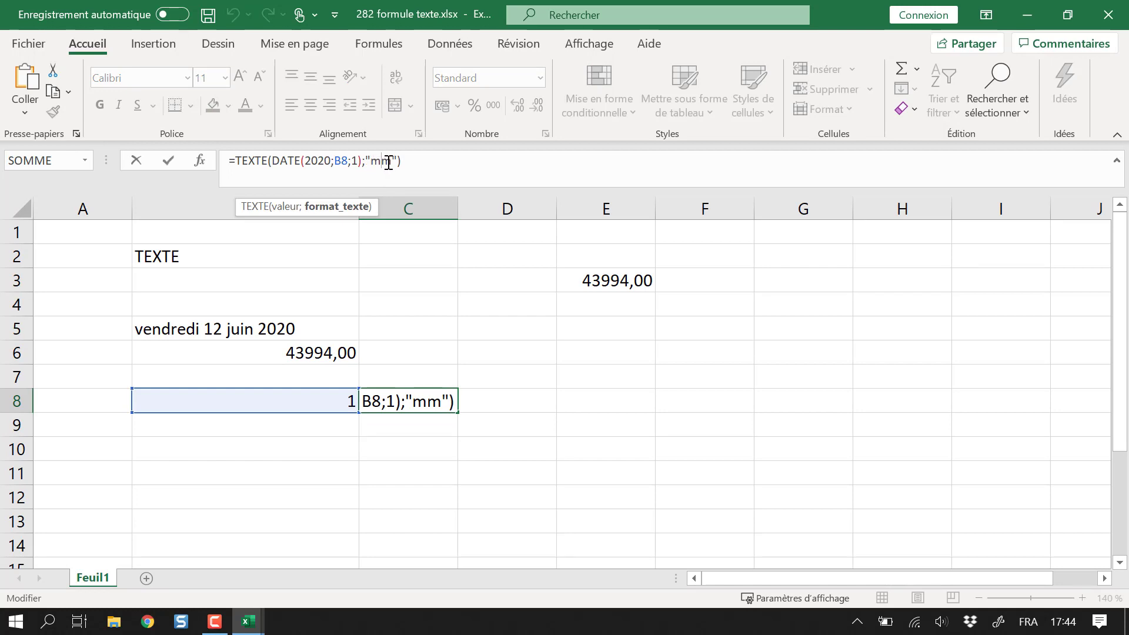
type("m")
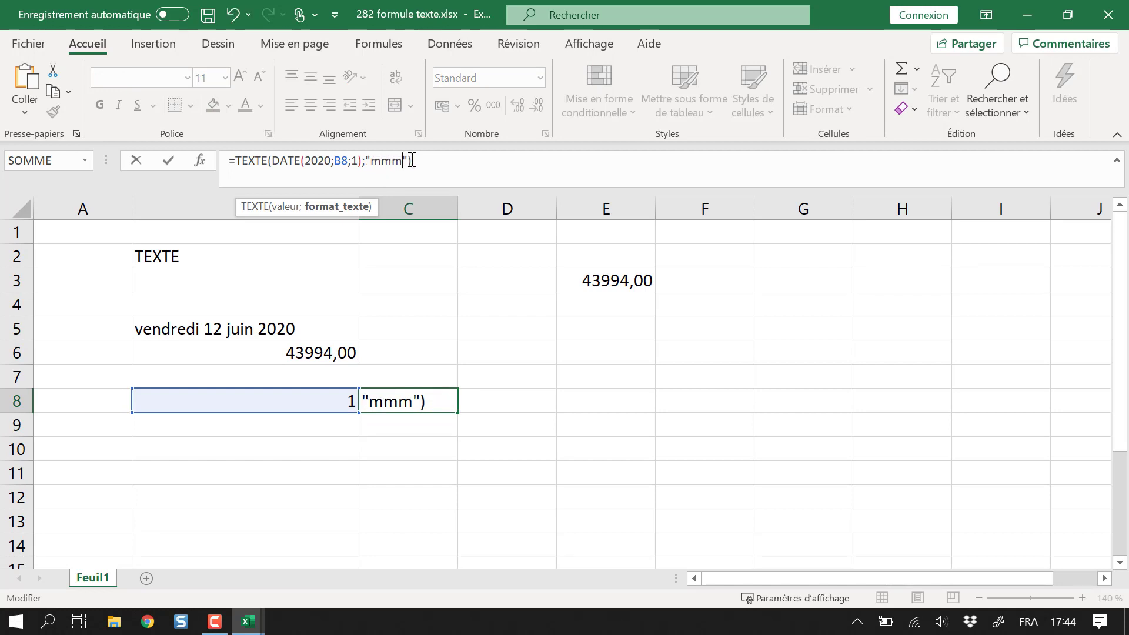
type("m")
key("Return")
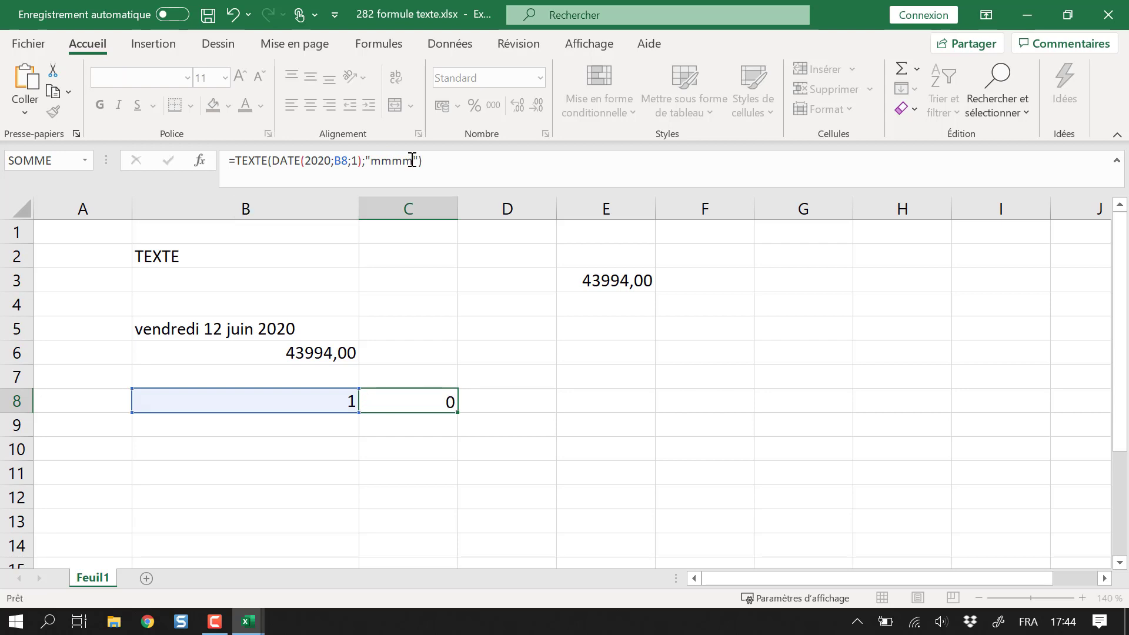
key("Up")
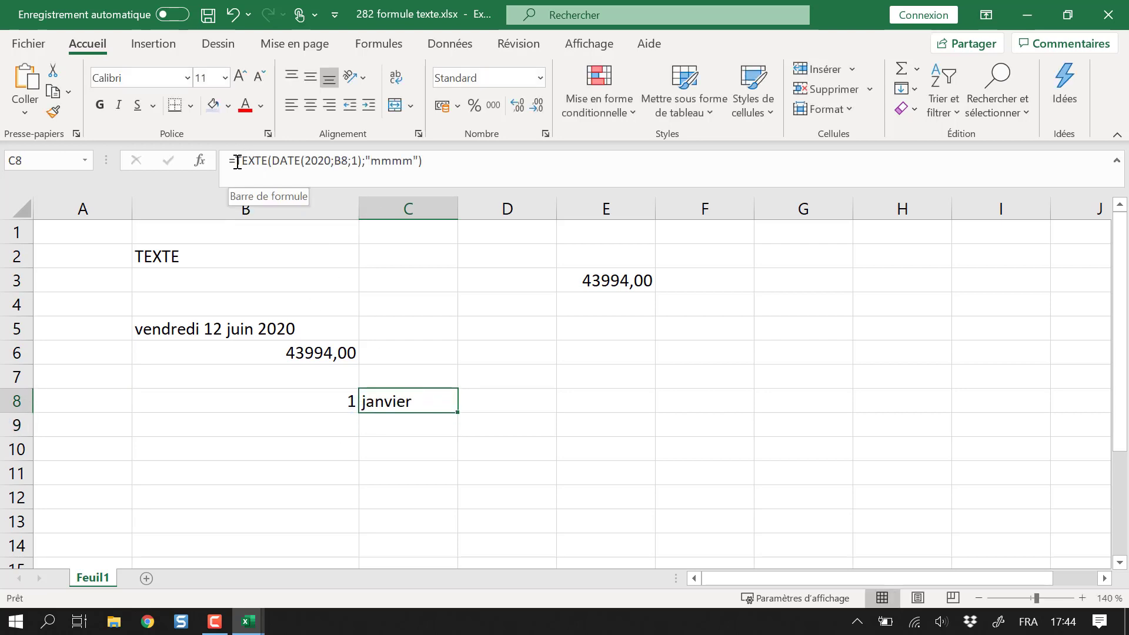
Wrap C8's formula in NOMPROPRE so it shows the capitalized Janvier
left_click(238, 161)
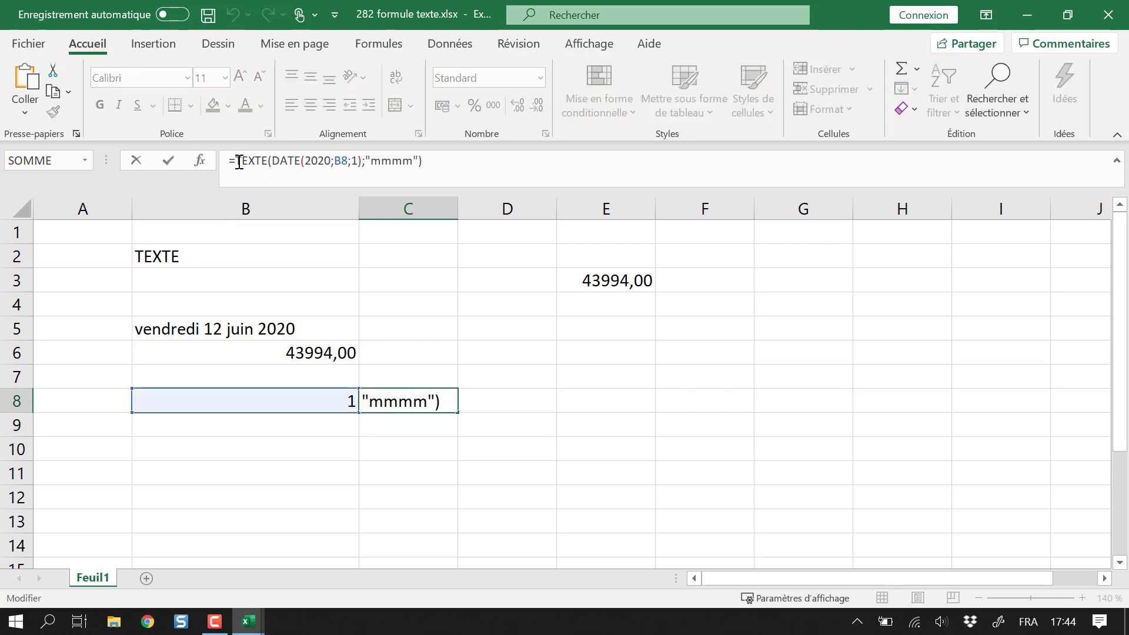
type("nomp")
key("Tab")
key("End")
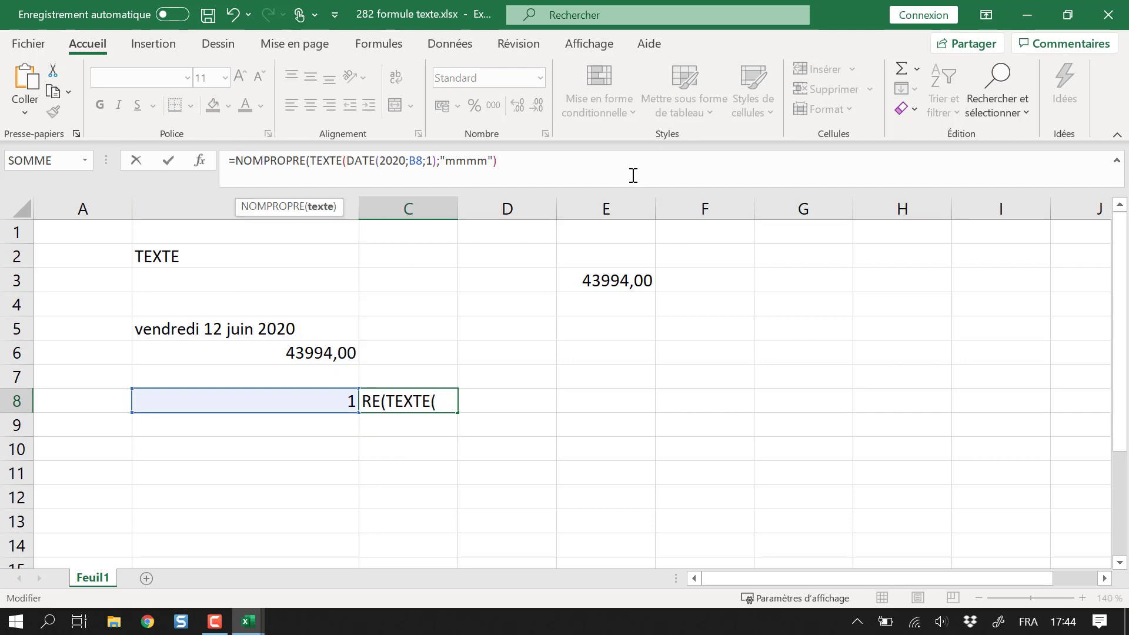
key("Return")
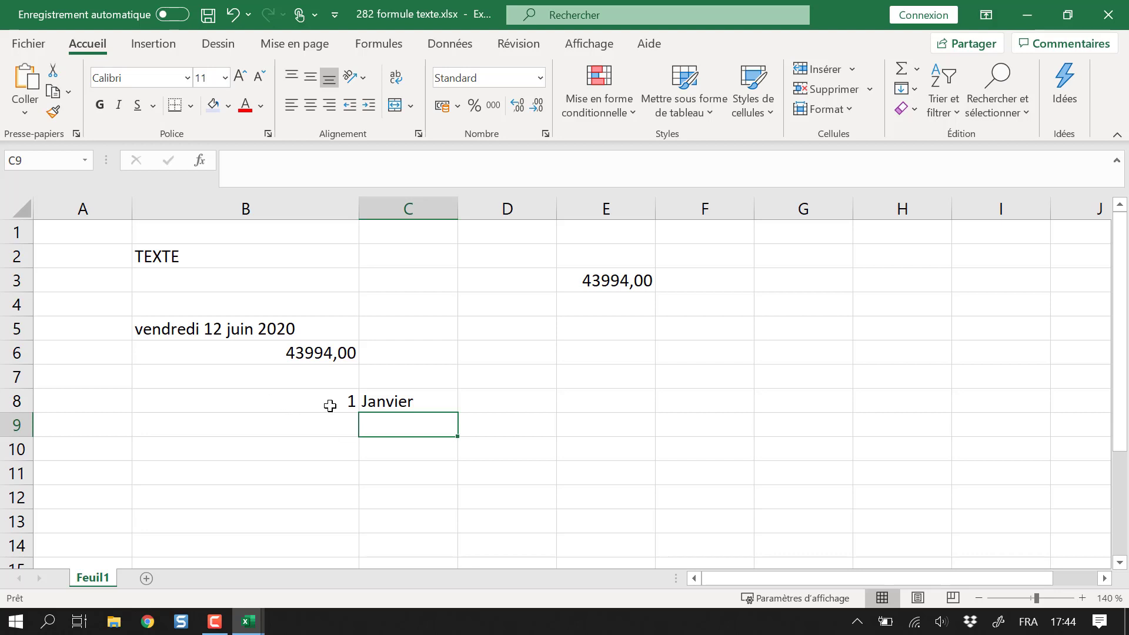
left_click(328, 404)
Fill B8 down to B13 as an incrementing series 1 to 6
left_click_drag(358, 412, 353, 529)
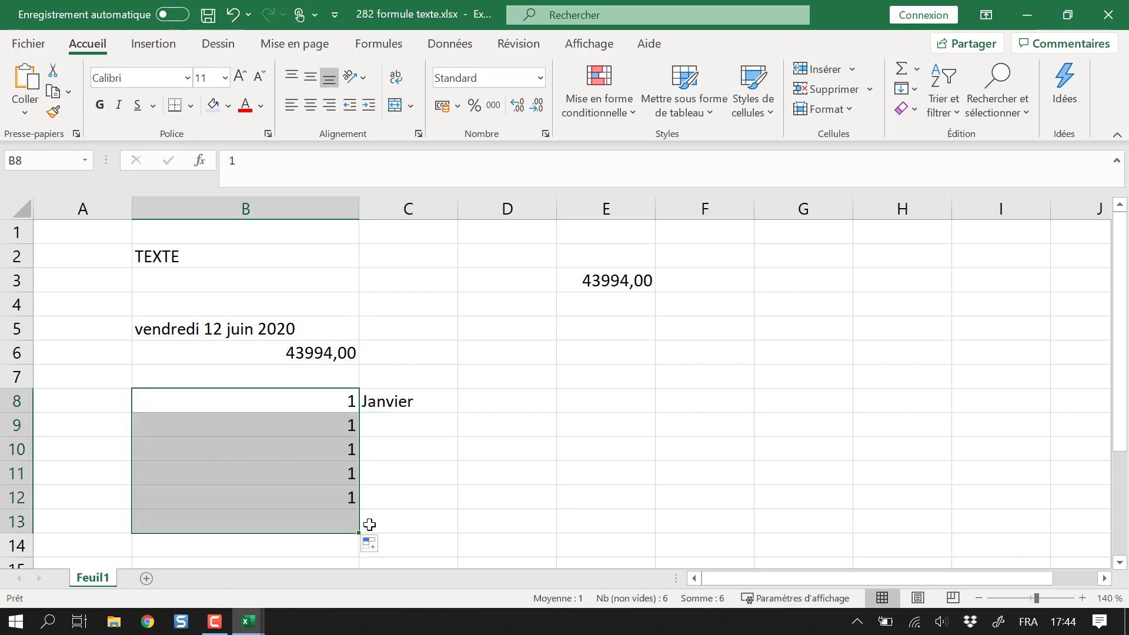
left_click(369, 545)
left_click(334, 457)
left_click(434, 384)
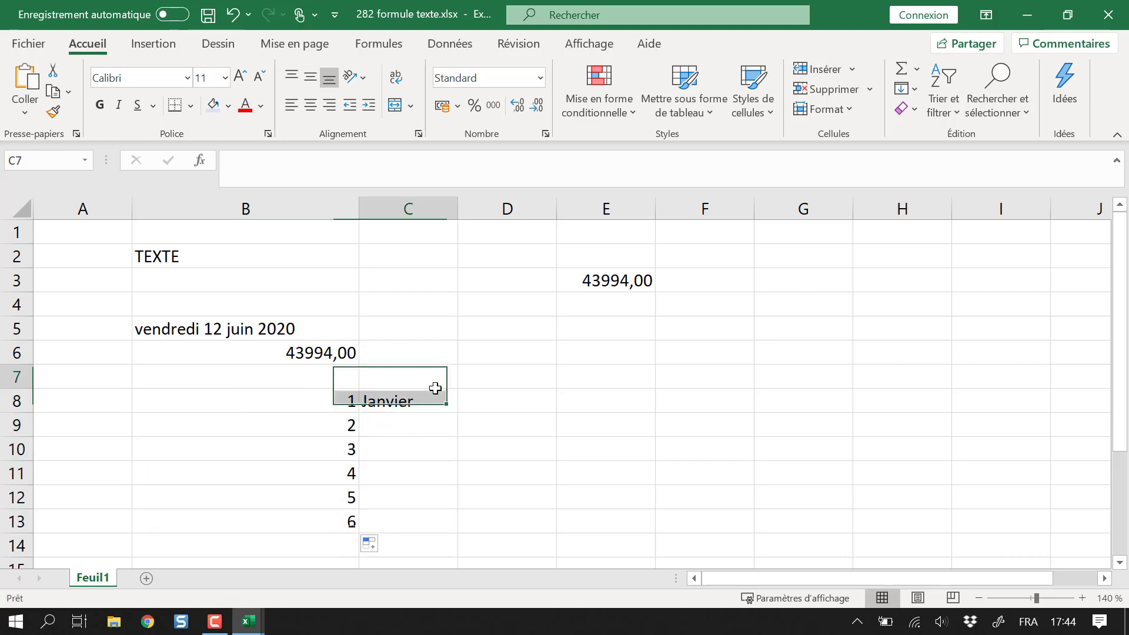
Fill C8's month-name formula down to C13, listing Janvier through Juin
left_click(441, 401)
left_click_drag(457, 412, 449, 535)
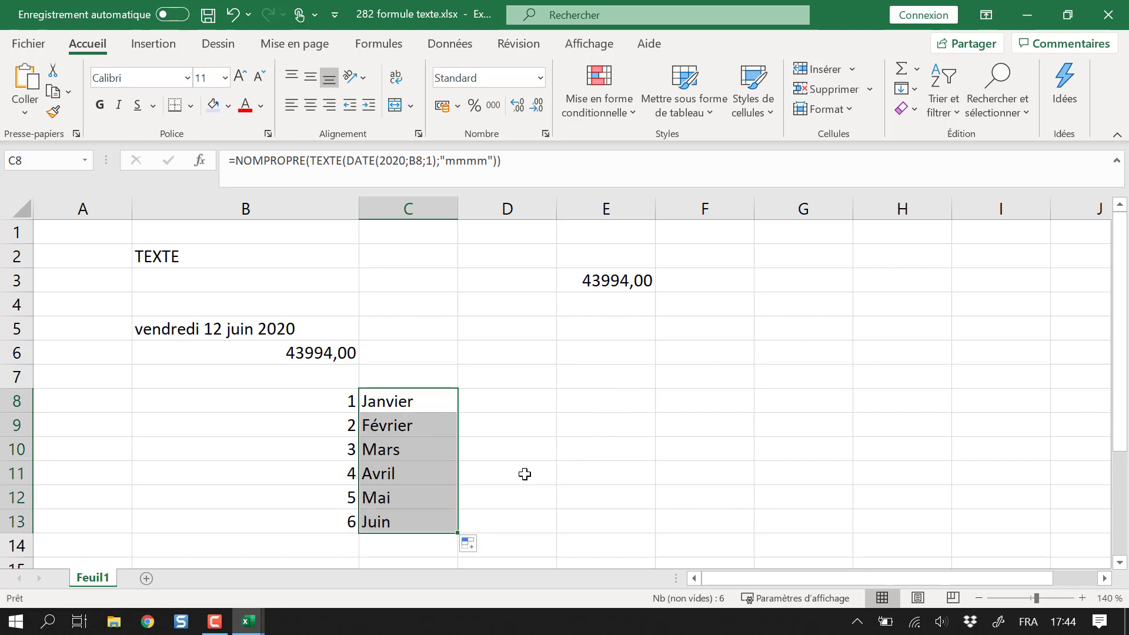
left_click(393, 397)
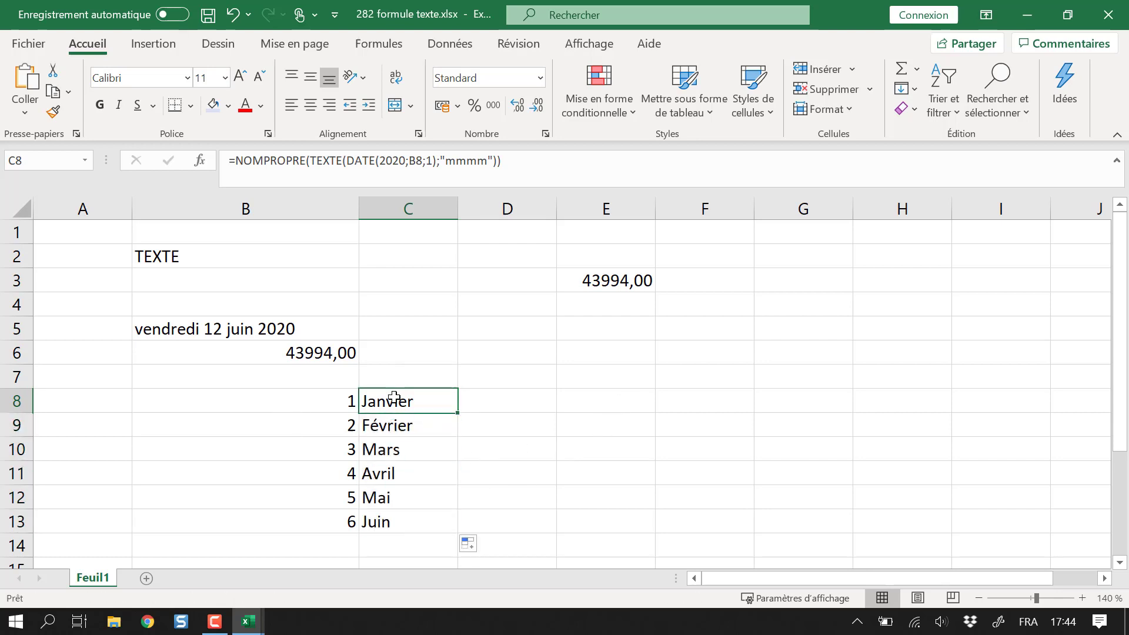
Verify C12's formula references B12 to show Mai, then save 282 formule texte.xlsx
left_click(398, 488)
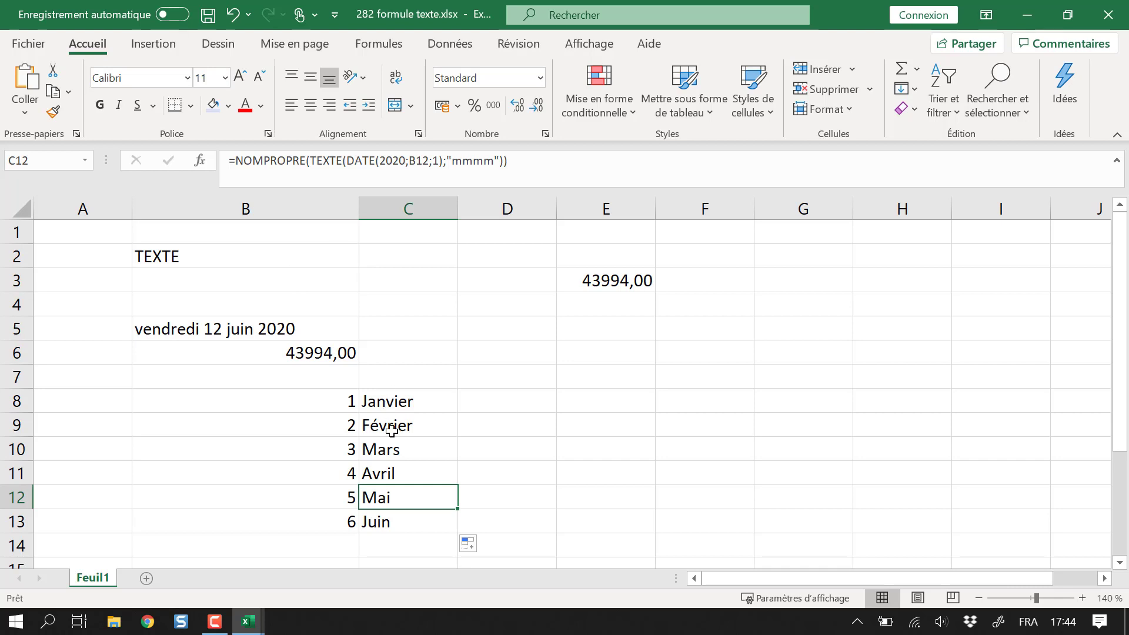
left_click(325, 499)
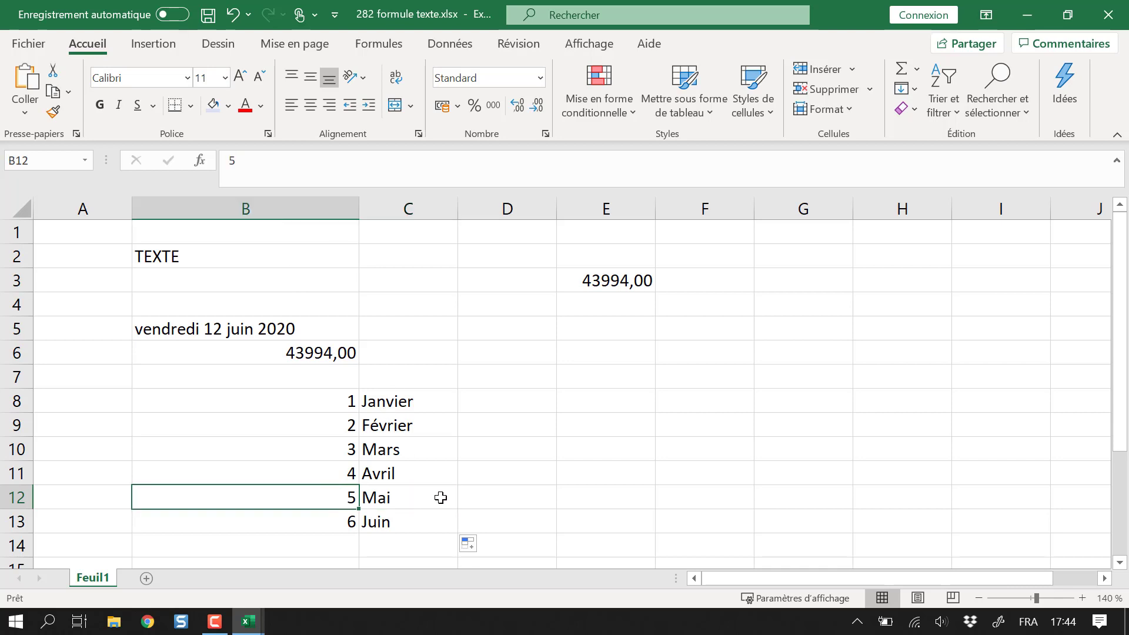
left_click(433, 499)
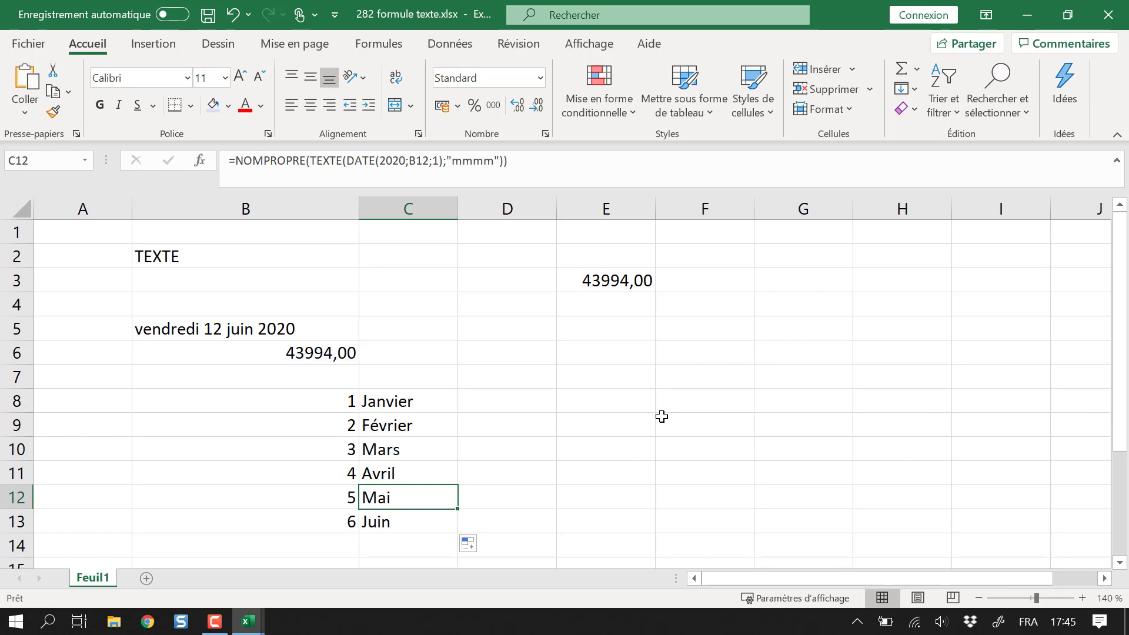
left_click(751, 447)
key("ctrl+s")
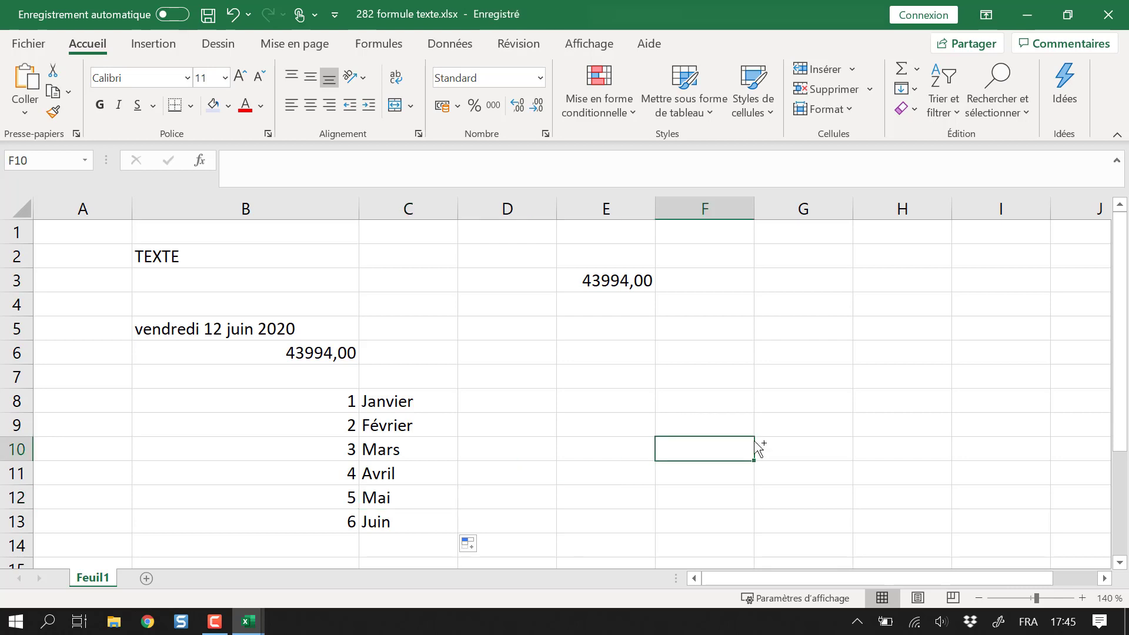